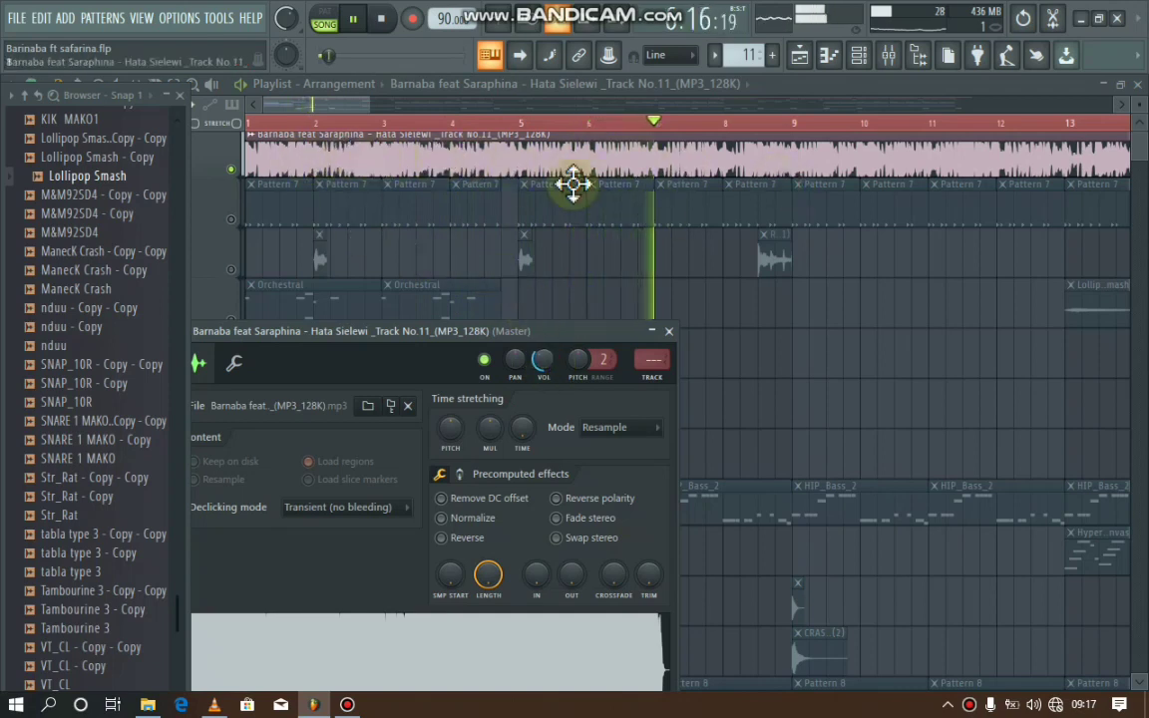
Close the audio clip's settings, stop playback and unsolo the reference song on the first track so every playlist track is active
click(1011, 141)
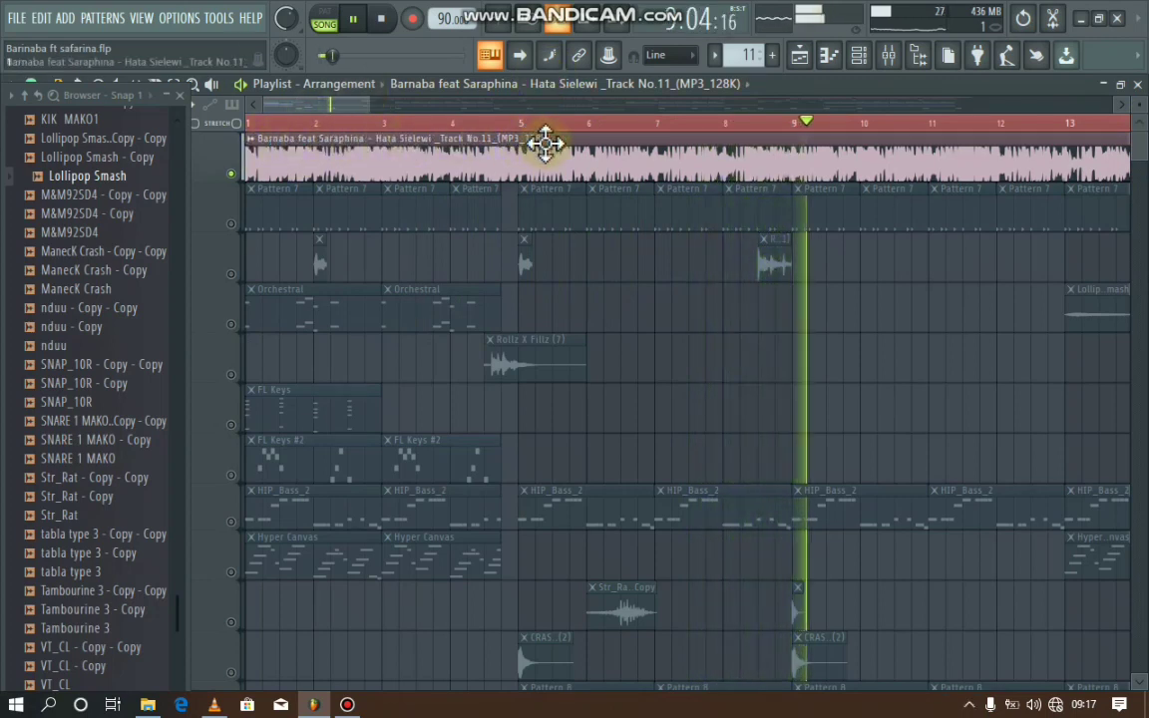
drag(367, 101, 670, 131)
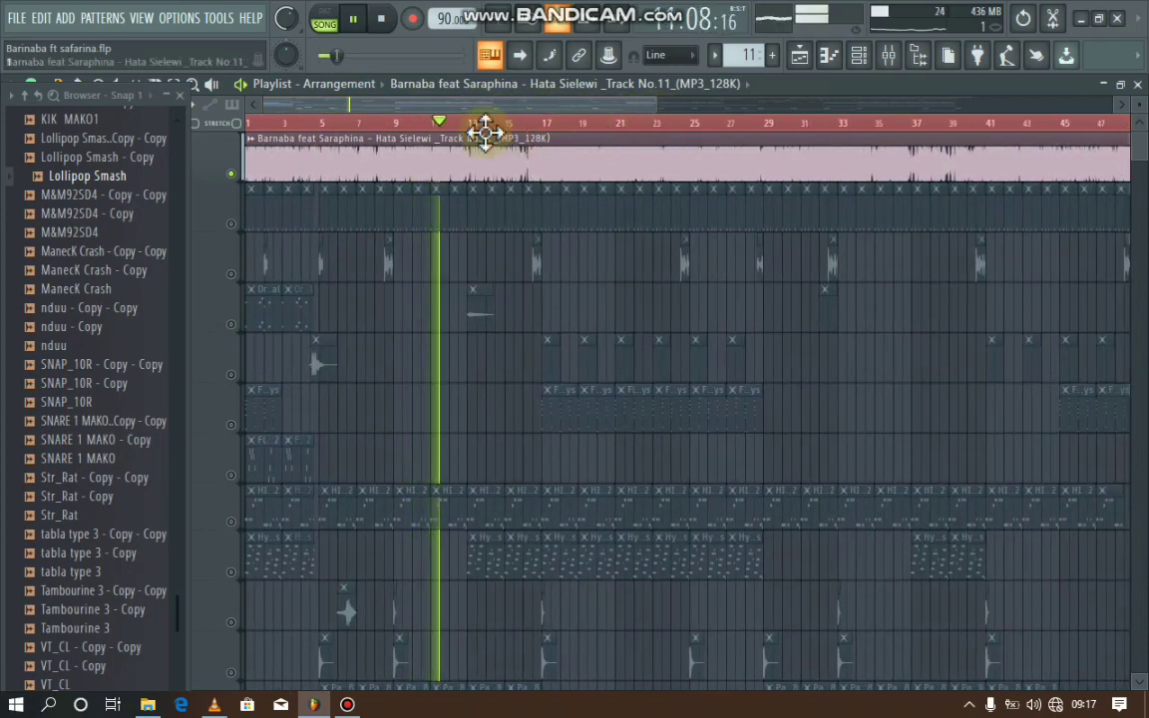
key(space)
right_click(232, 174)
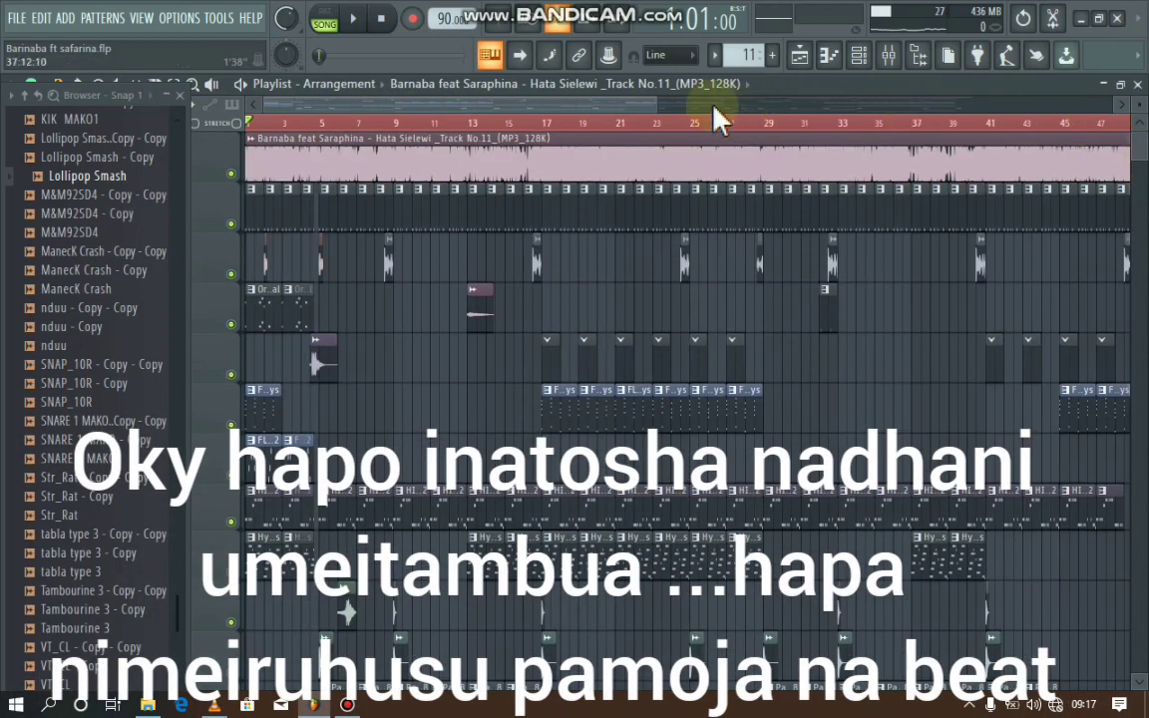
Open the Pattern 12 clip near bar 49 in the piano roll and play its chord pattern
drag(652, 106, 968, 104)
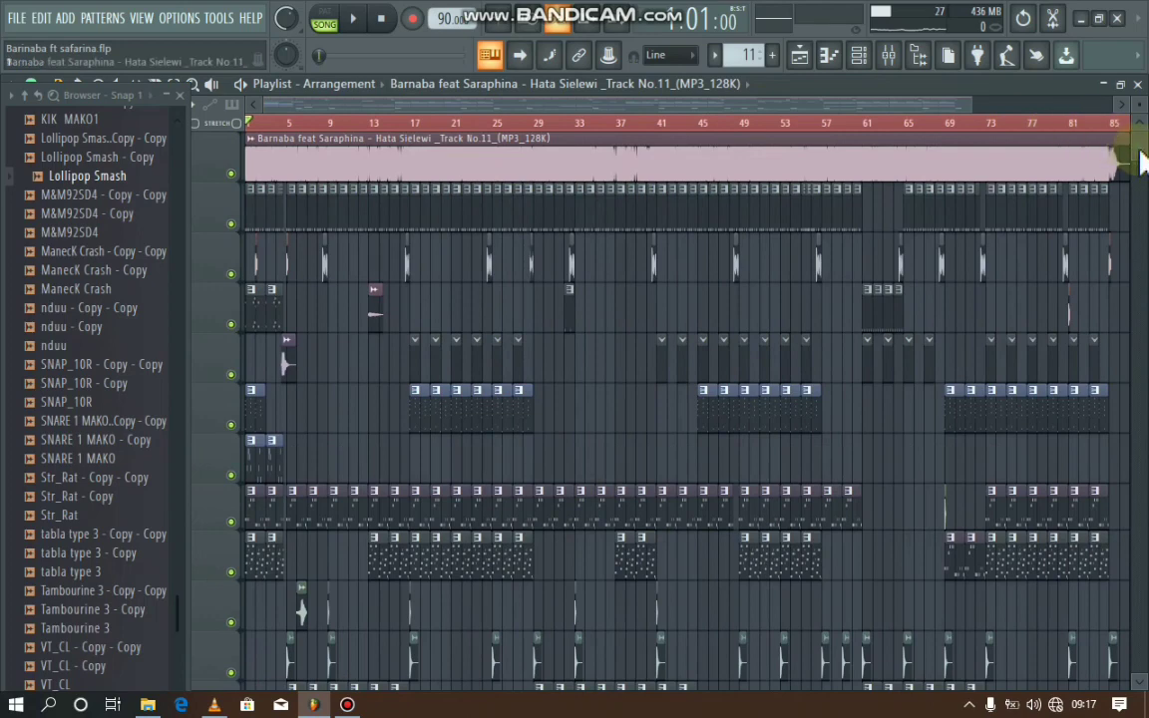
scroll(1137, 174, down, 4)
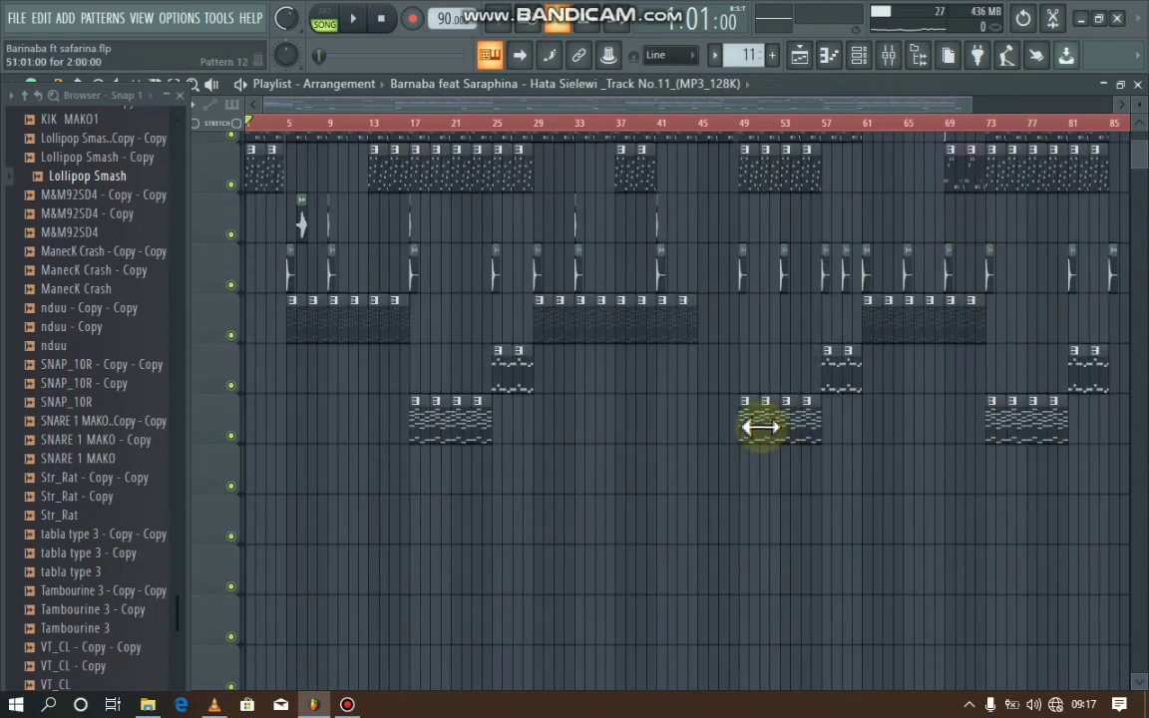
double_click(764, 431)
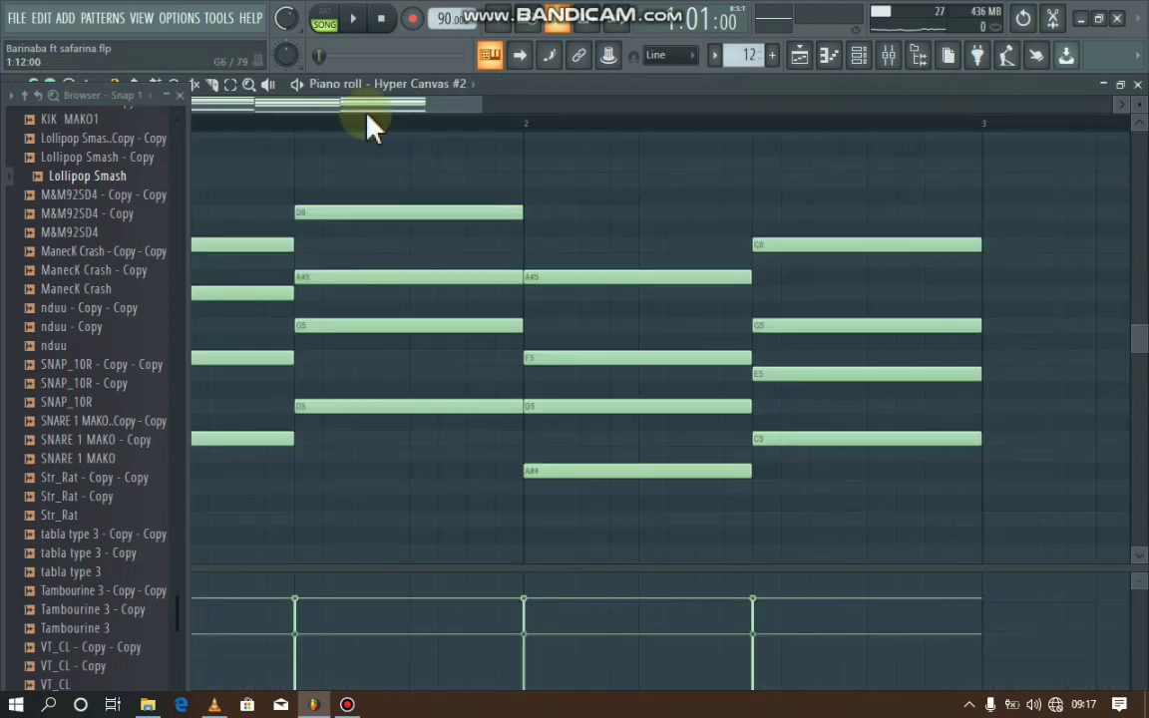
click(354, 20)
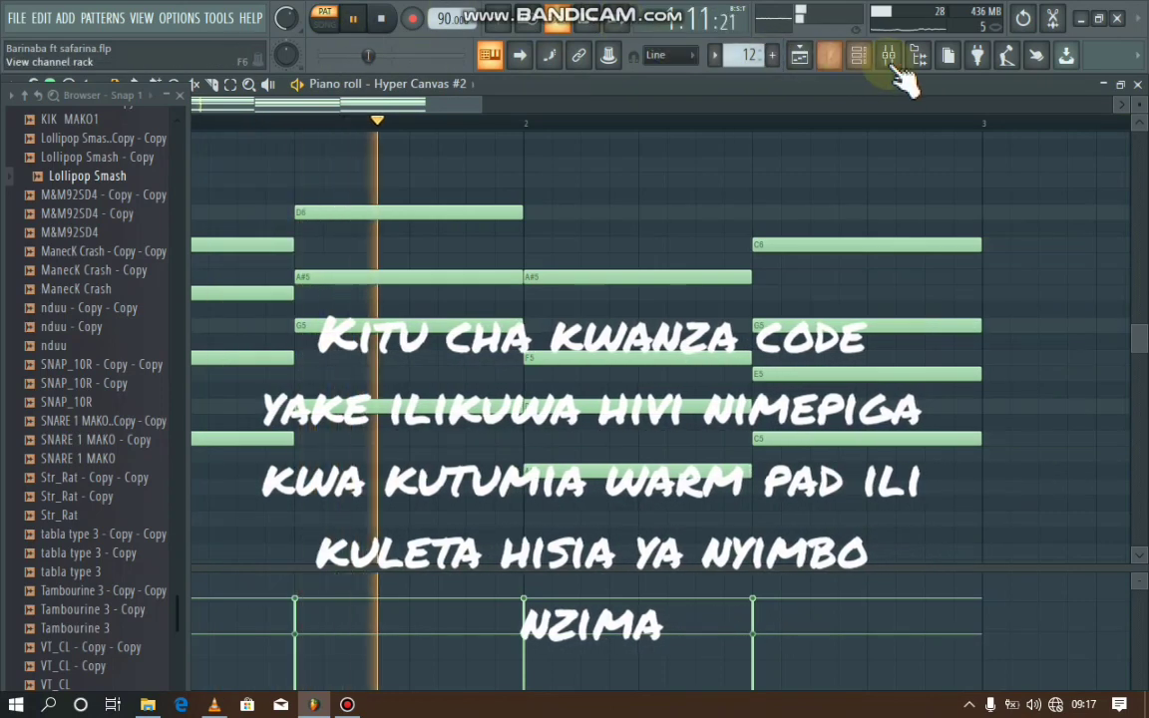
Show the channel rack, reopen the Hyper Canvas #2 notes and view the whole chord progression
click(862, 58)
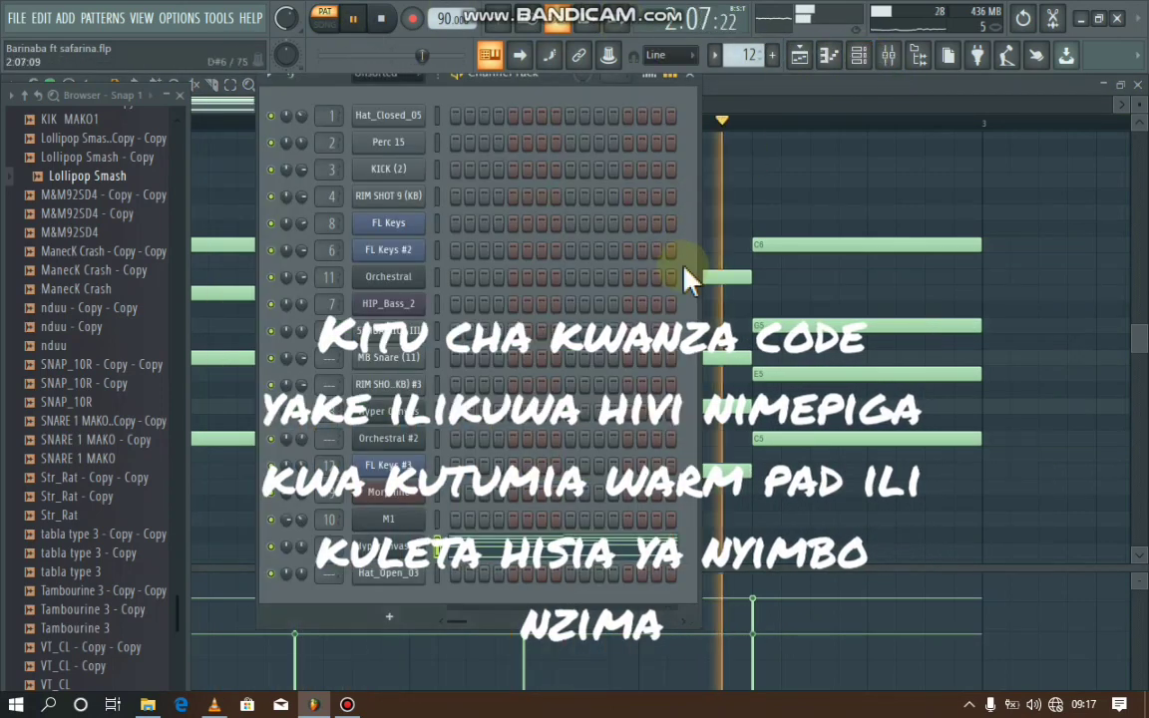
click(606, 542)
click(620, 548)
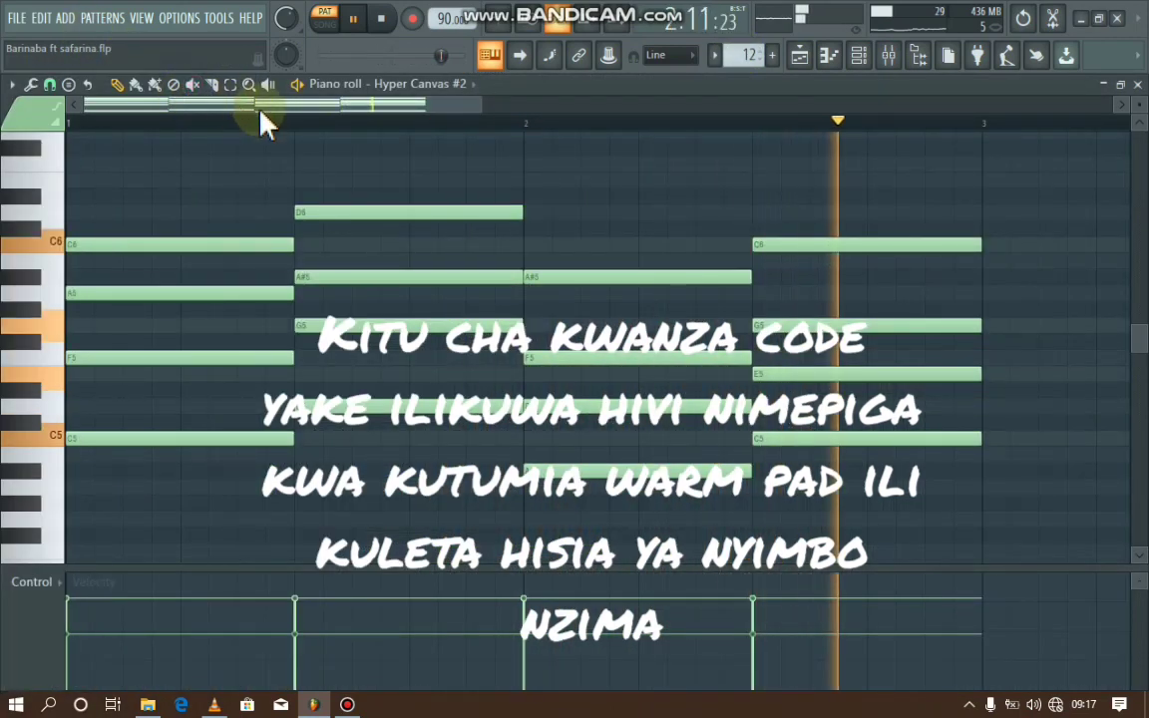
drag(616, 96, 777, 85)
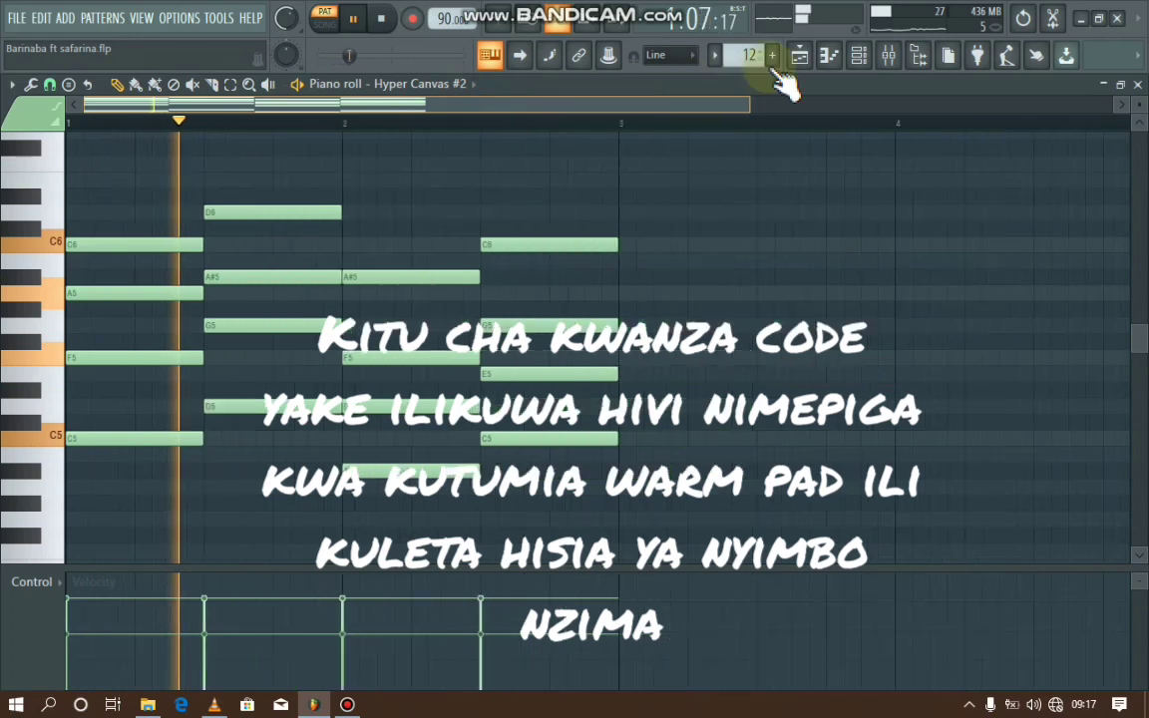
Show the channel rack and audition the drum steps of pattern 11 and pattern 10
click(861, 55)
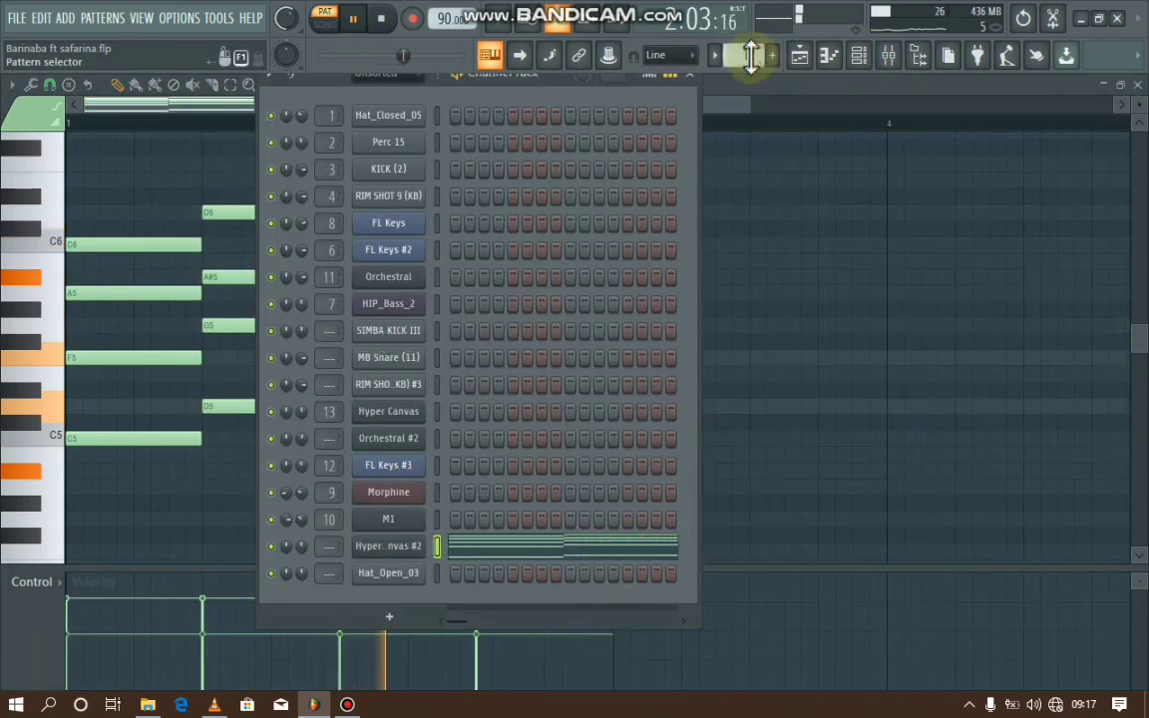
drag(748, 55, 748, 66)
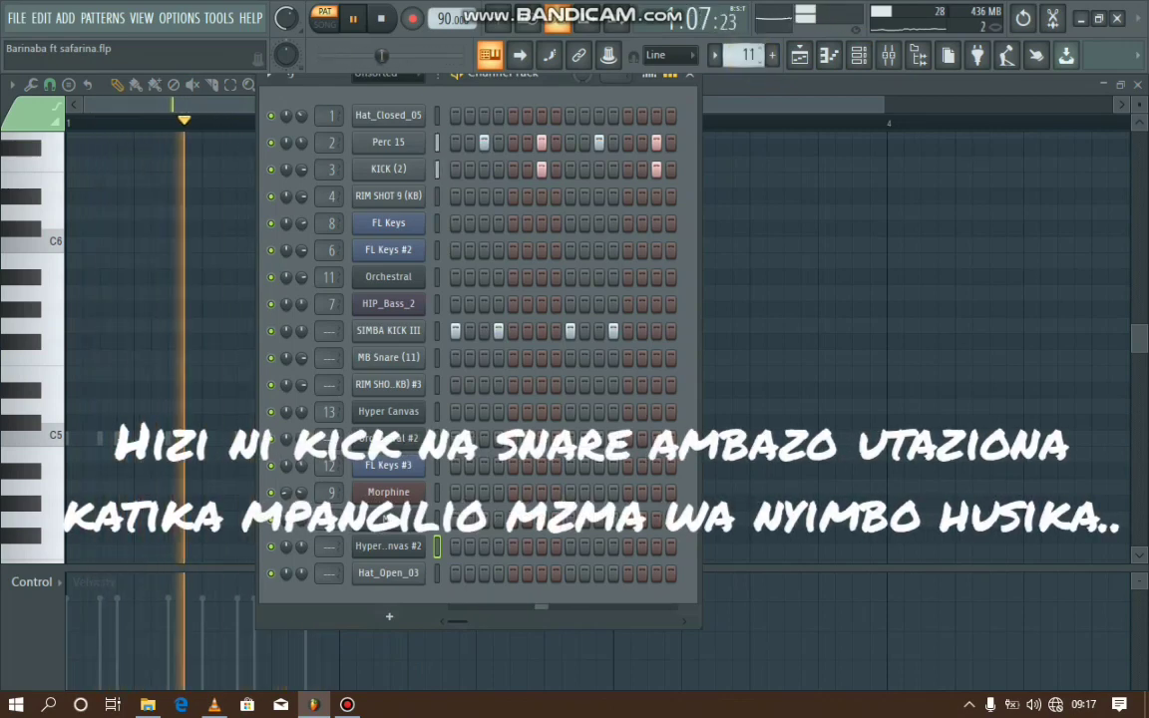
key(Left)
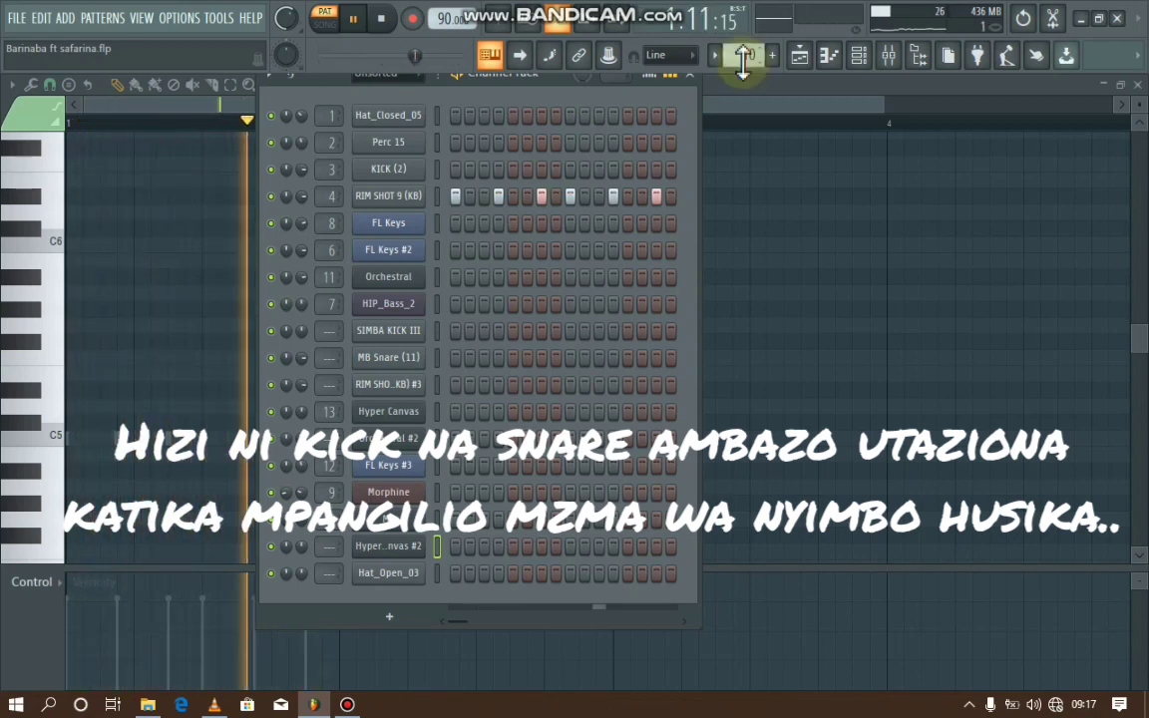
Inspect the RIM SHOT 9 (KB) channel settings, resume playing pattern 10 and close the settings window
click(391, 197)
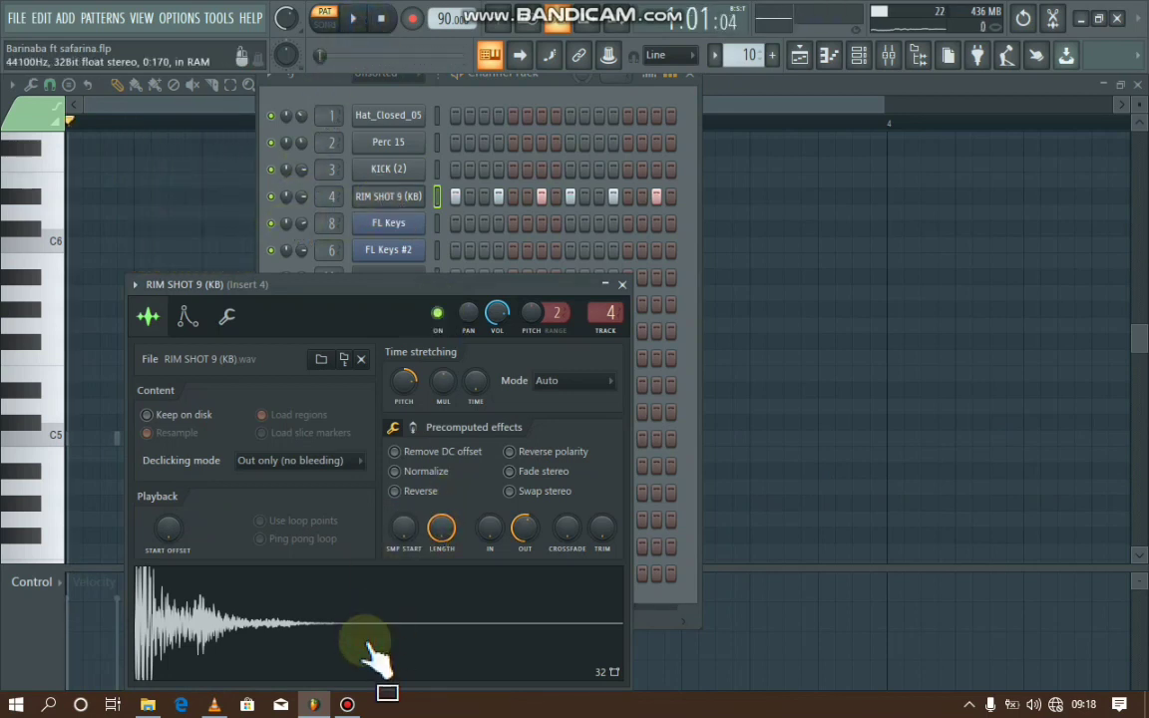
click(361, 704)
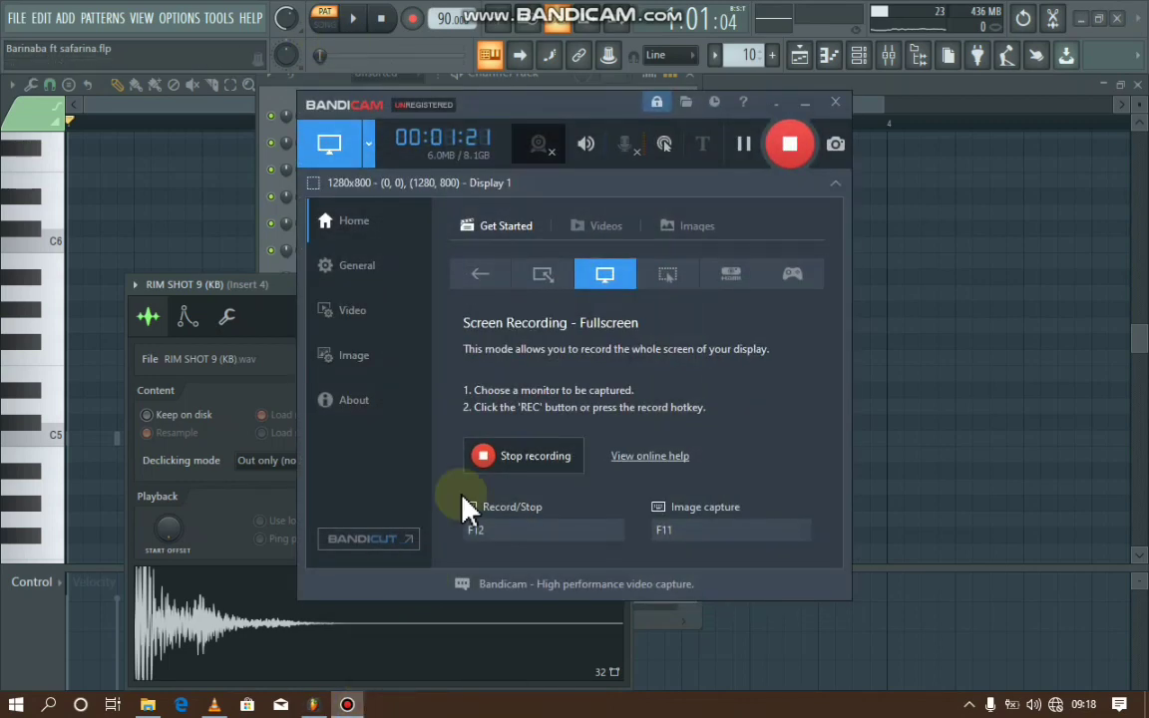
click(777, 103)
click(352, 18)
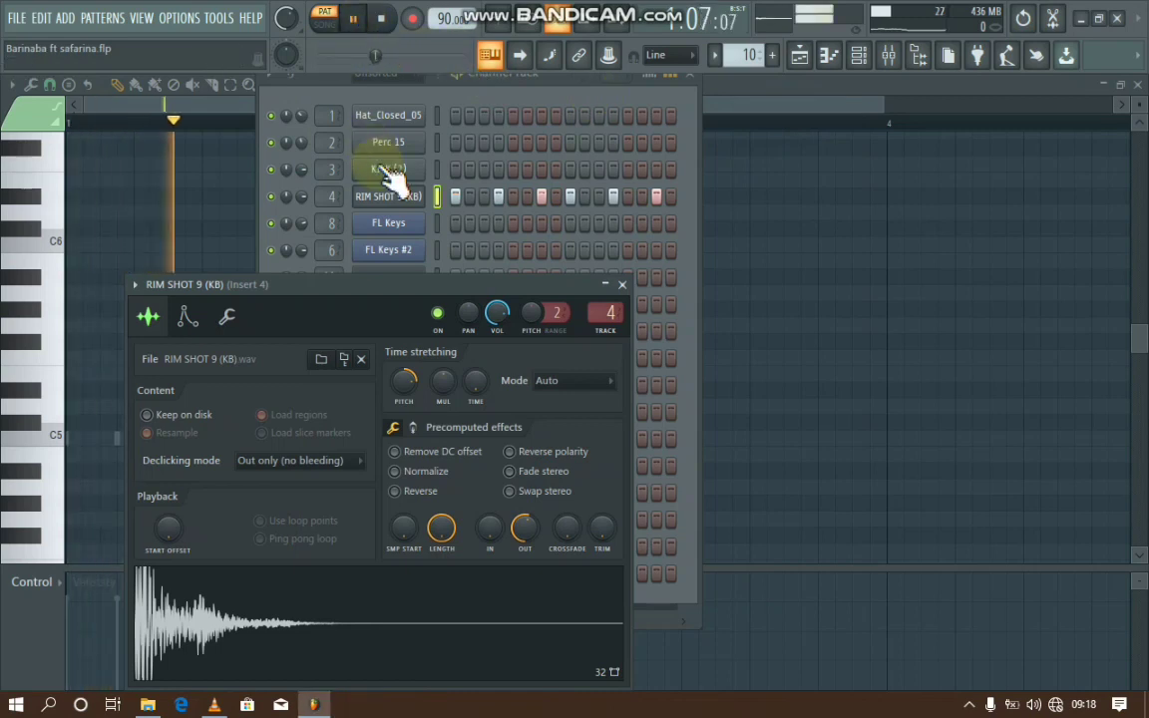
click(606, 286)
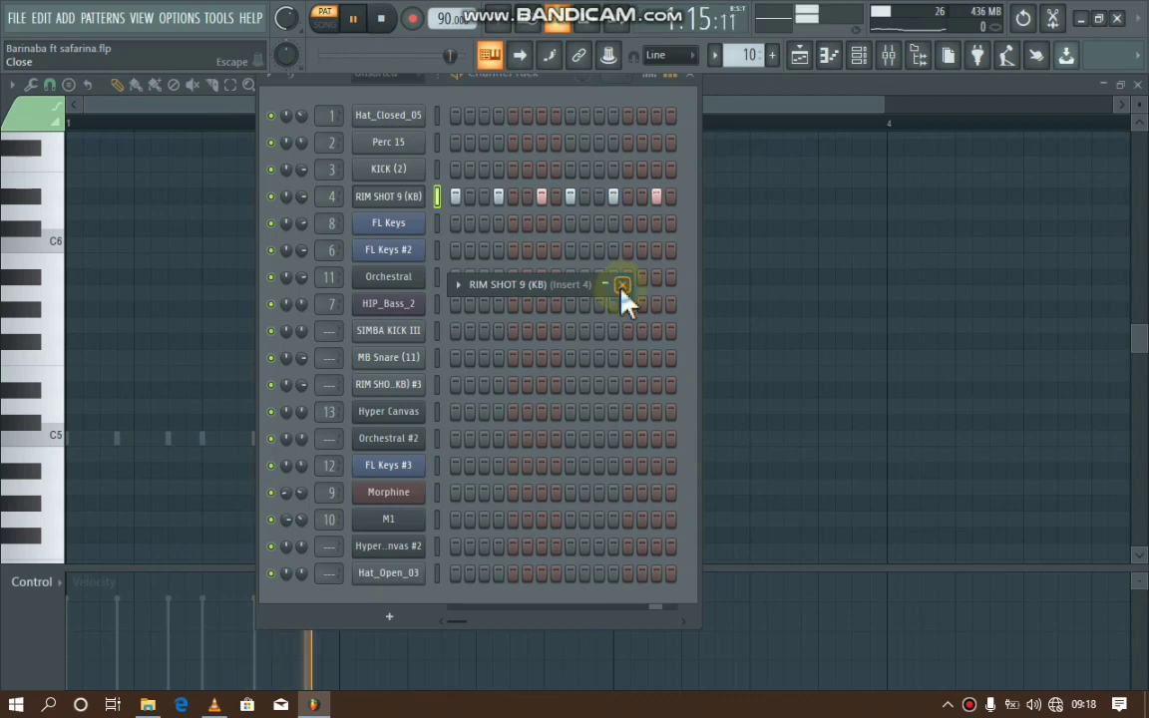
click(622, 287)
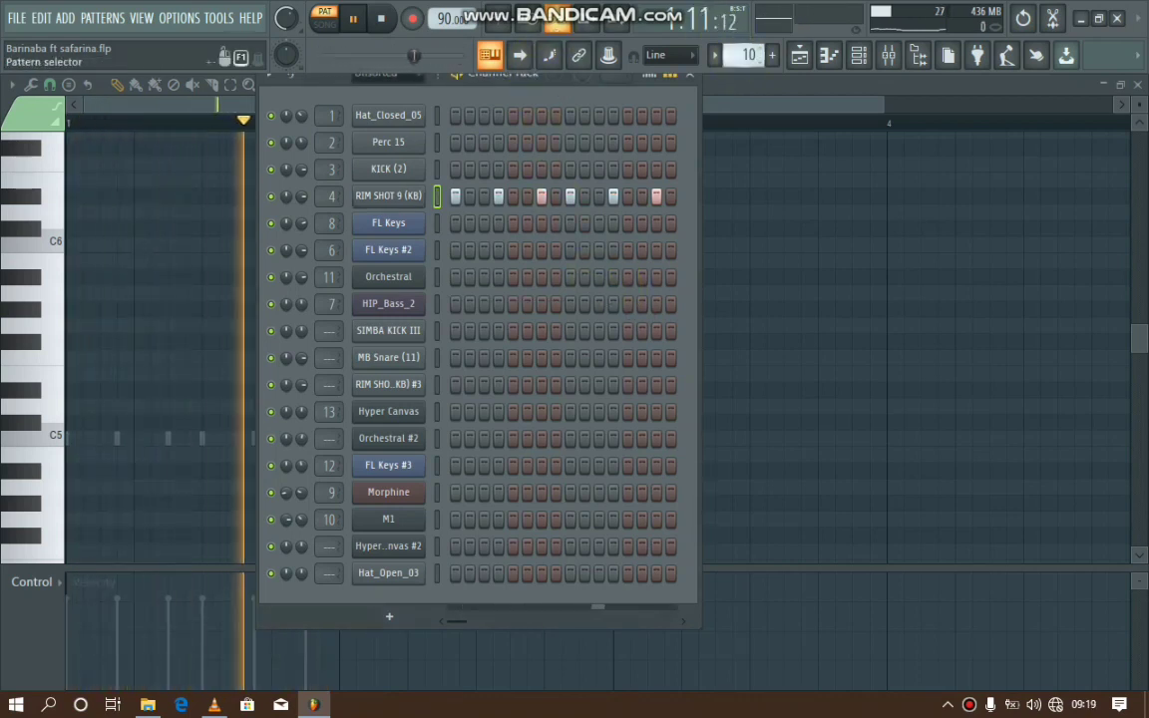
Switch to pattern 9 and view the Morphine violin notes in the piano roll
mouse_move(748, 55)
mouse_down()
mouse_move(749, 35)
mouse_move(748, 45)
mouse_up()
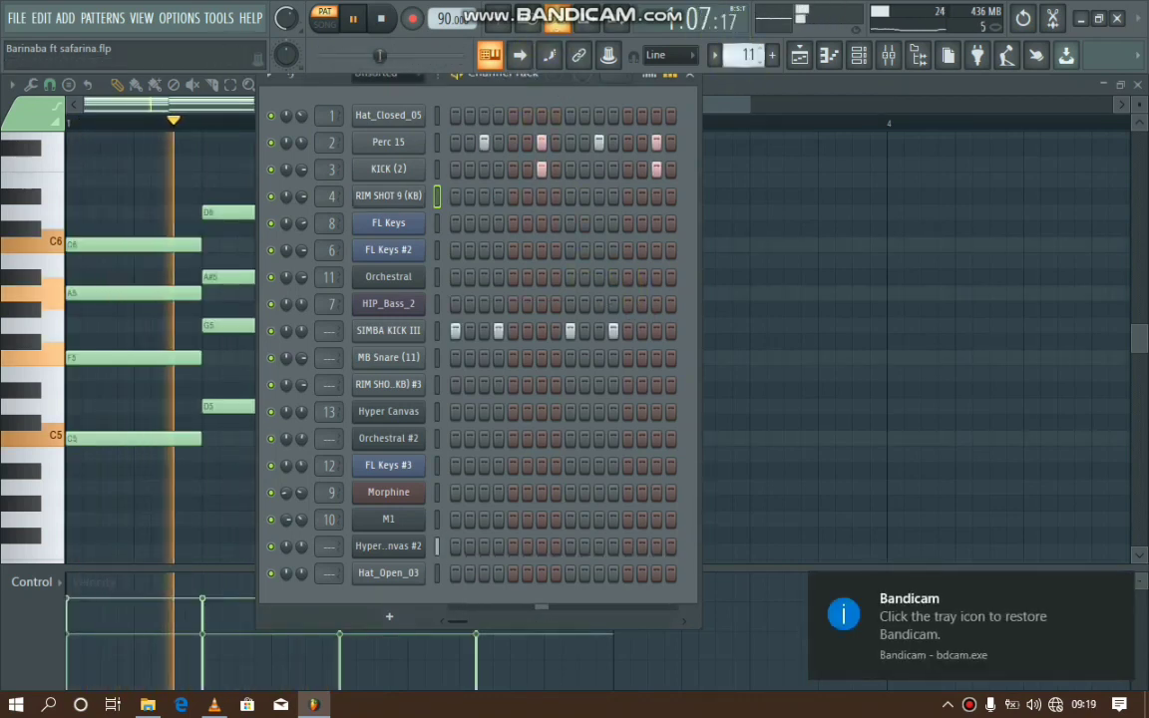
scroll(744, 54, up, 1)
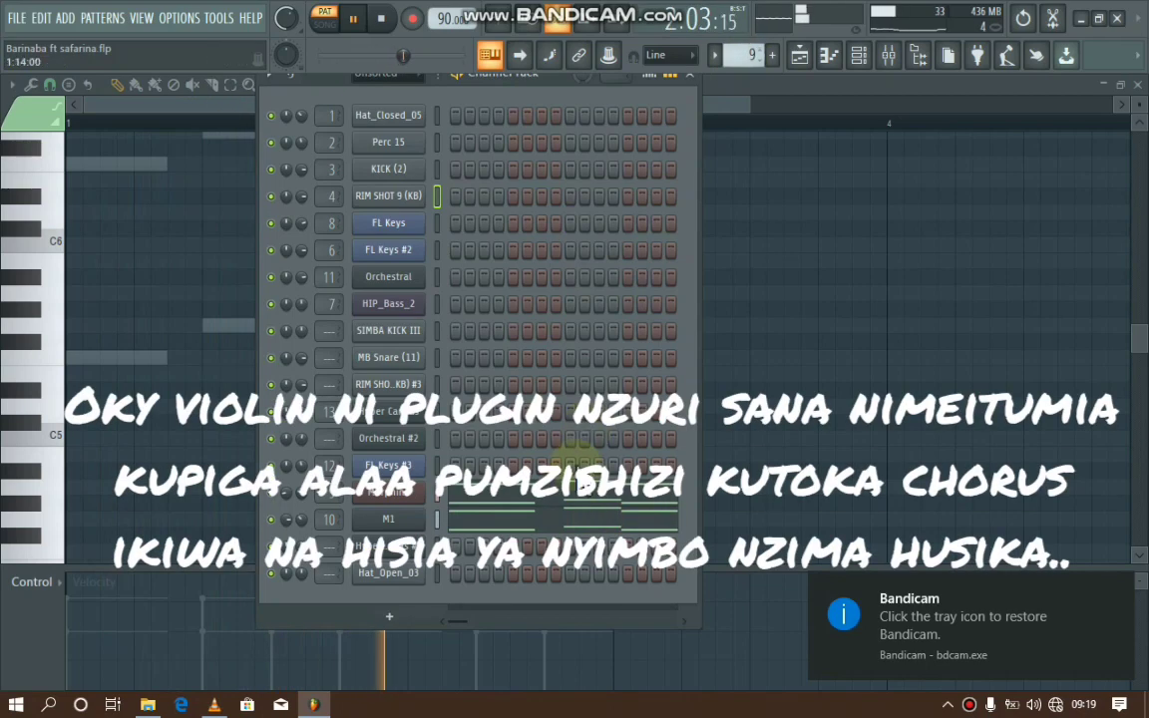
click(596, 505)
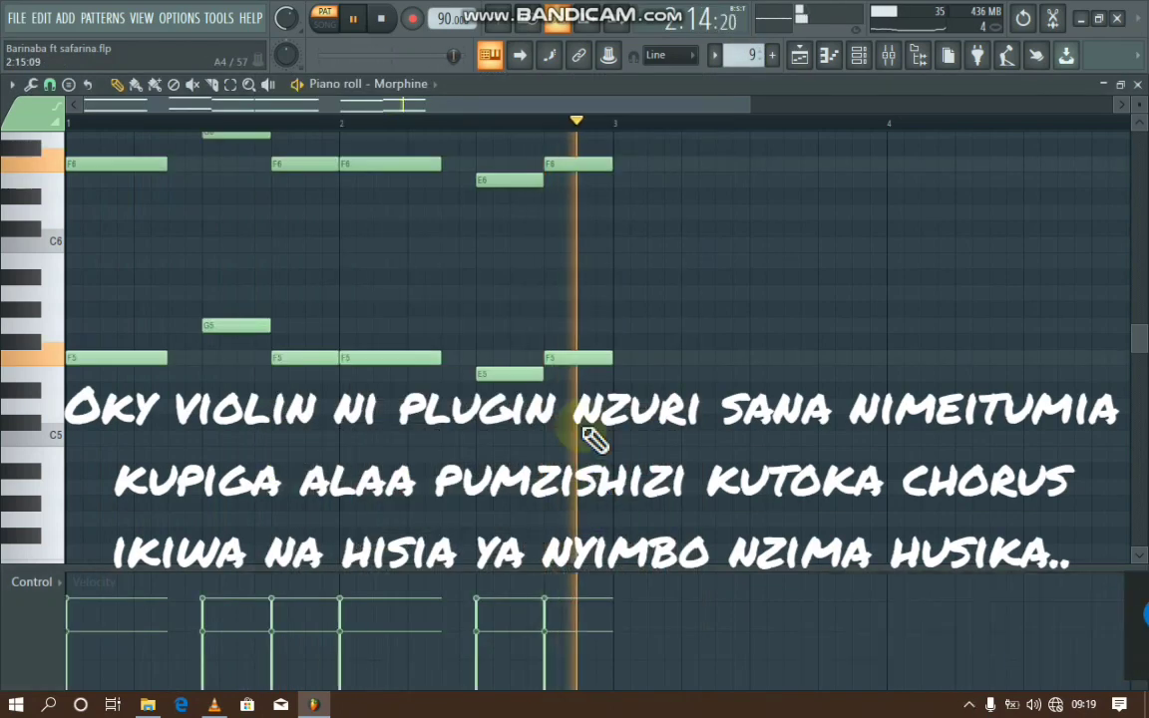
mouse_move(1136, 310)
mouse_down()
mouse_move(1136, 269)
mouse_move(1135, 331)
mouse_up()
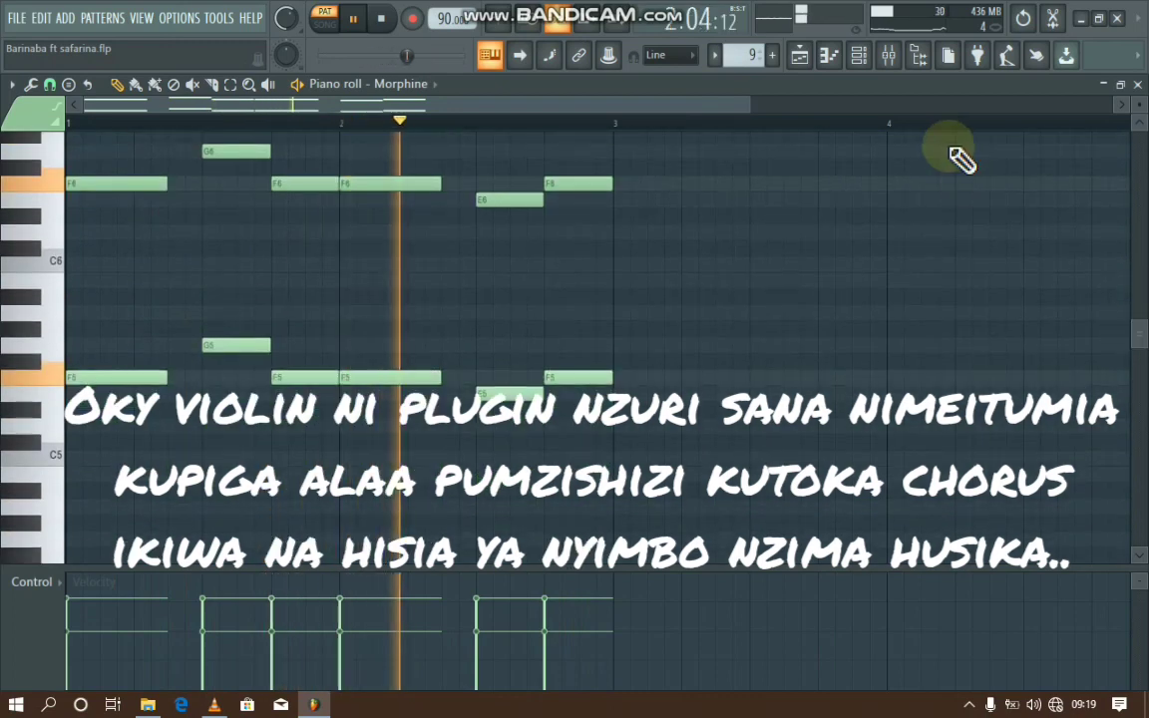
Open the Morphine and M1 plugins from the channel rack to examine the presets used for the violin part
click(859, 56)
click(387, 498)
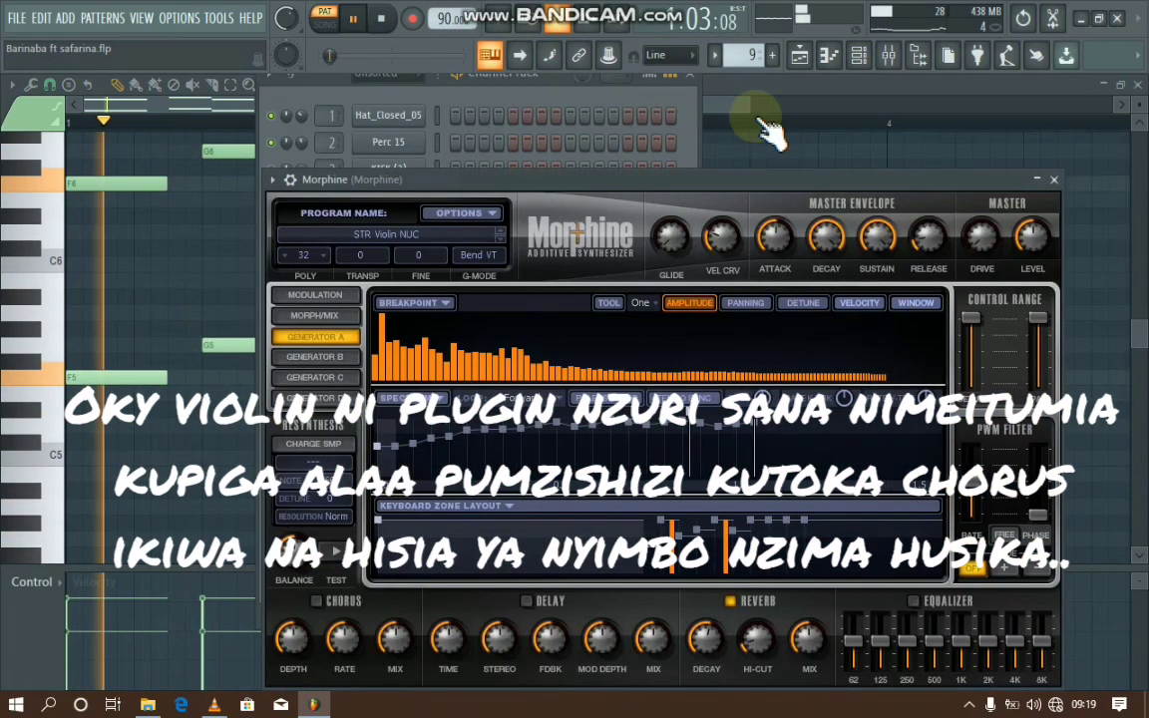
click(567, 116)
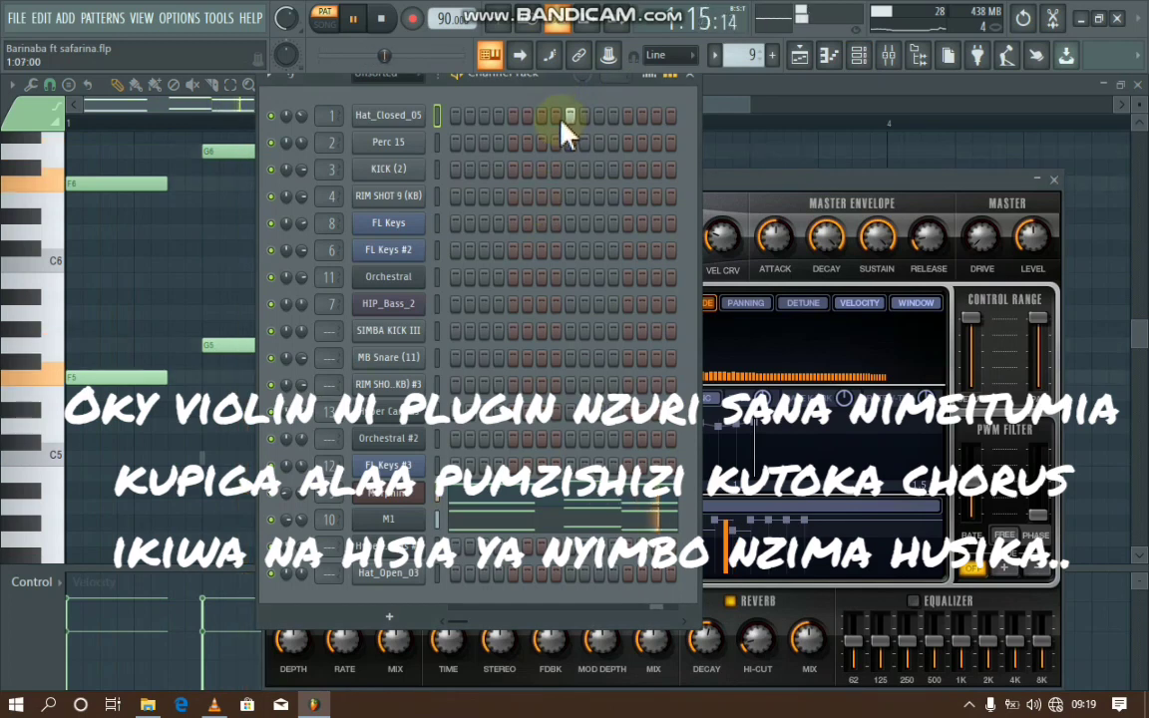
click(389, 520)
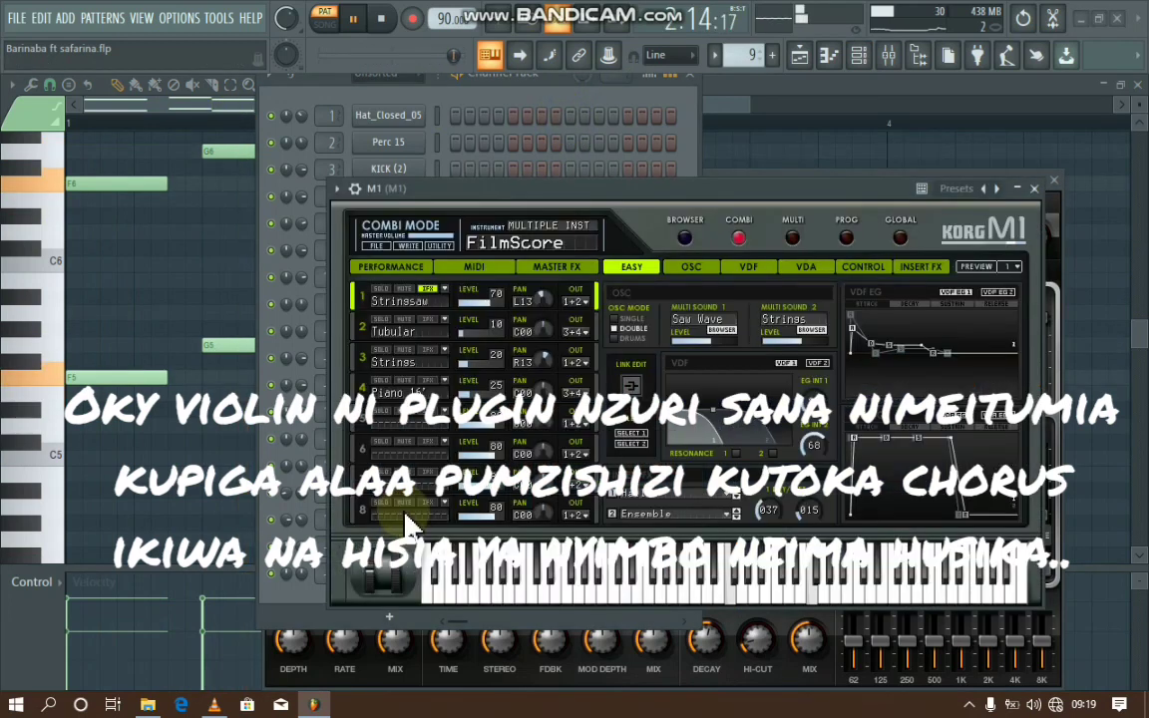
click(521, 97)
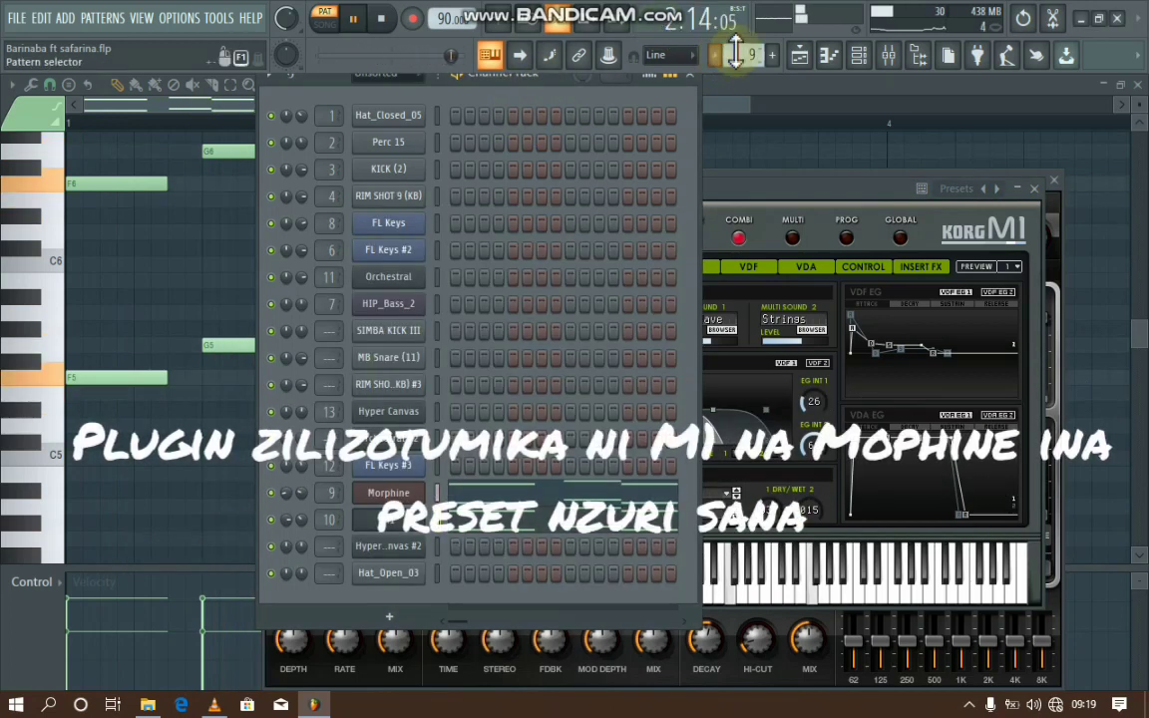
Switch to pattern 6 and open the Hyper Canvas notes in the piano roll
drag(750, 55, 750, 154)
scroll(748, 54, down, 4)
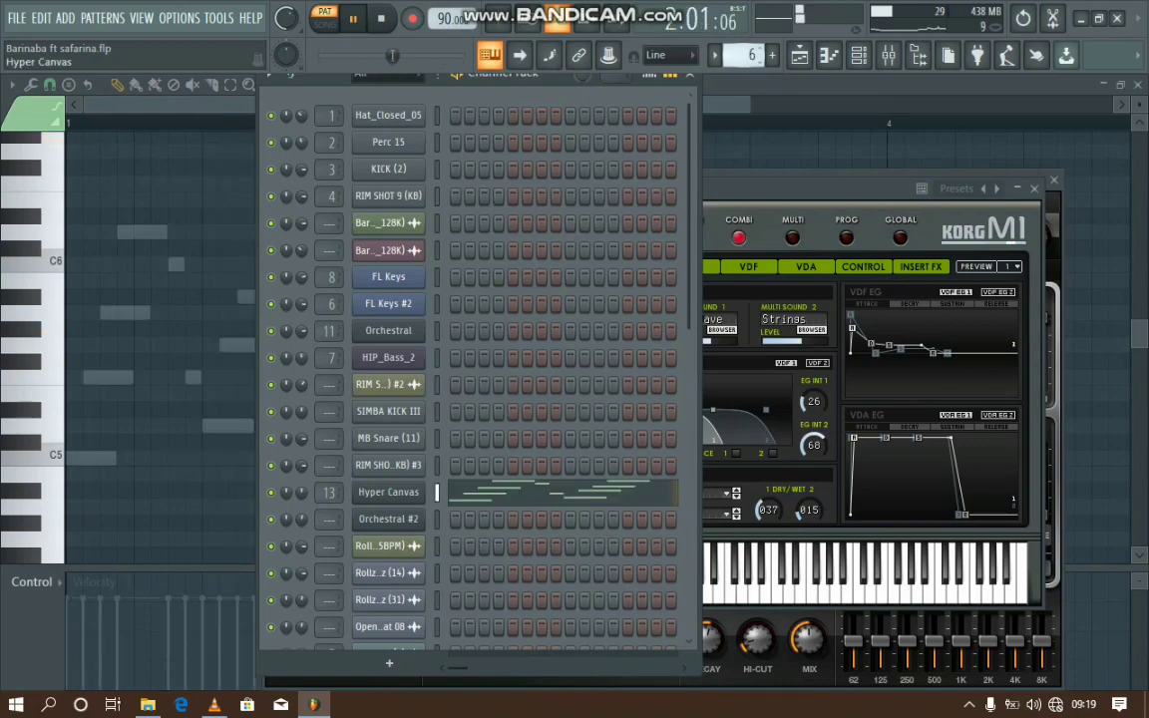
click(583, 509)
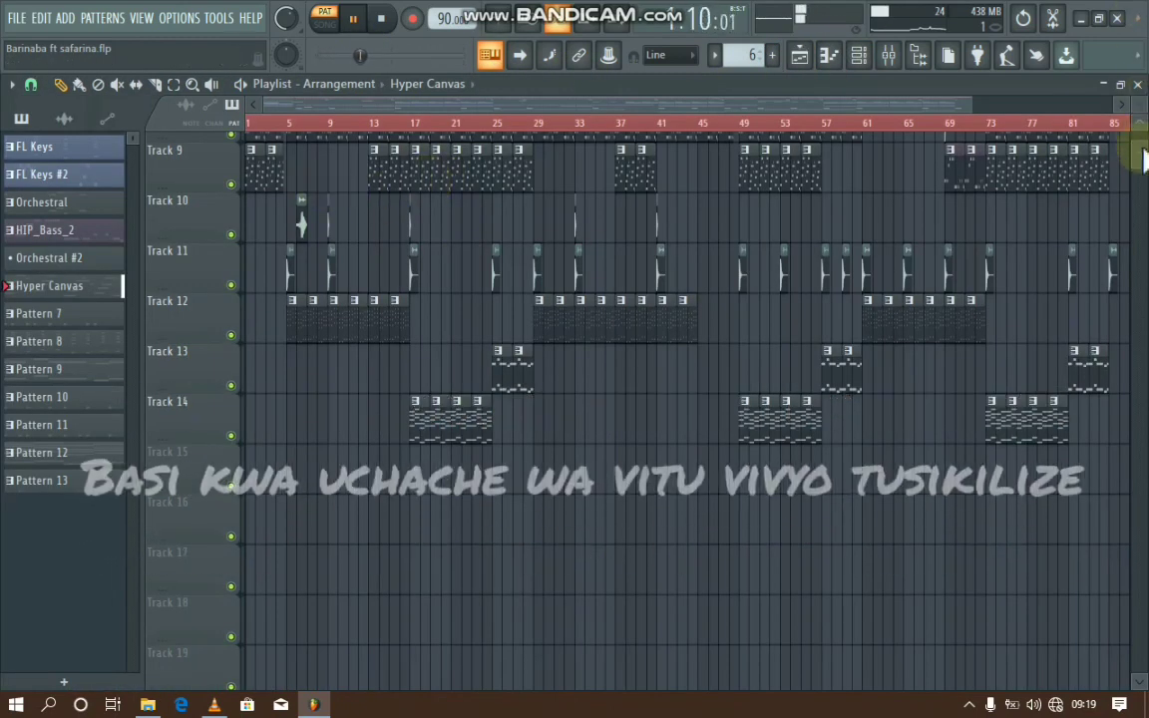
Mute Track 1 in the playlist and play the arrangement from the start in song mode
drag(1138, 149, 1128, 80)
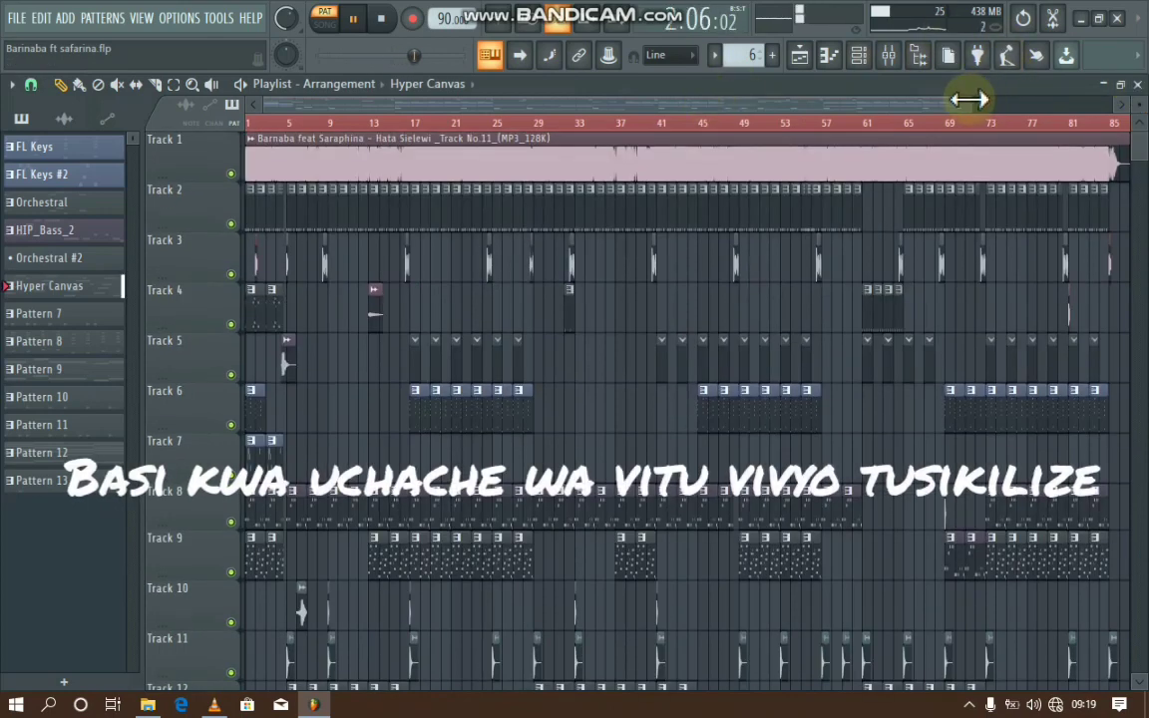
drag(969, 99, 658, 101)
click(232, 175)
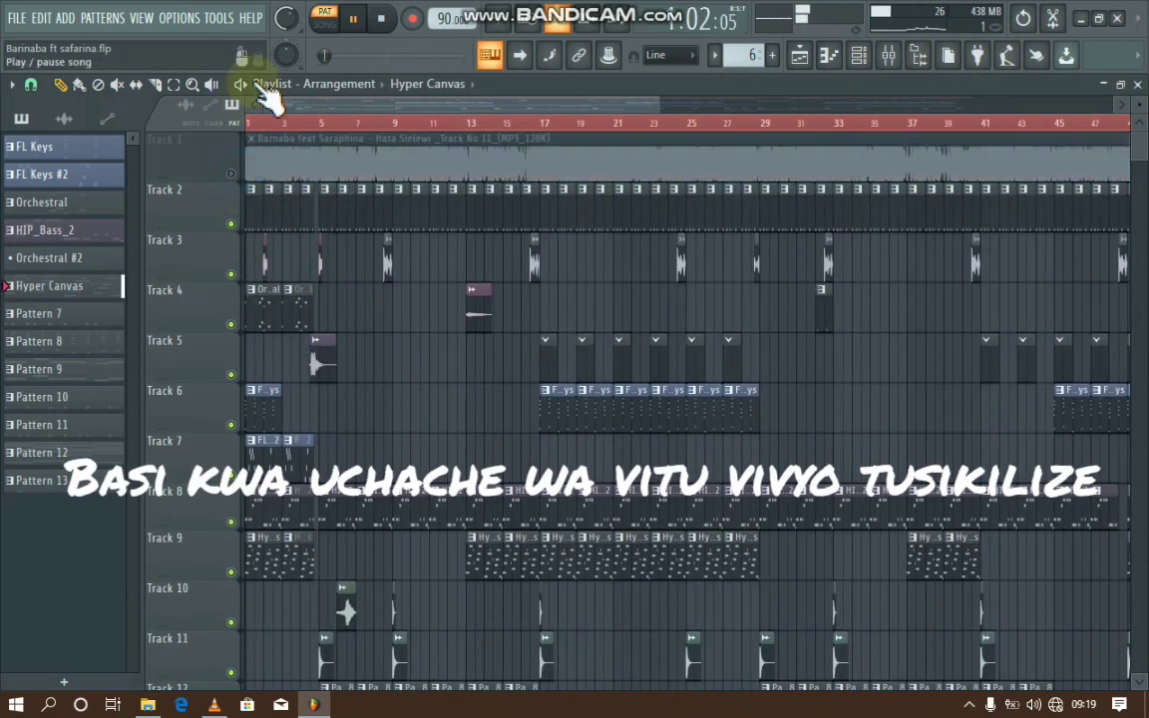
click(326, 24)
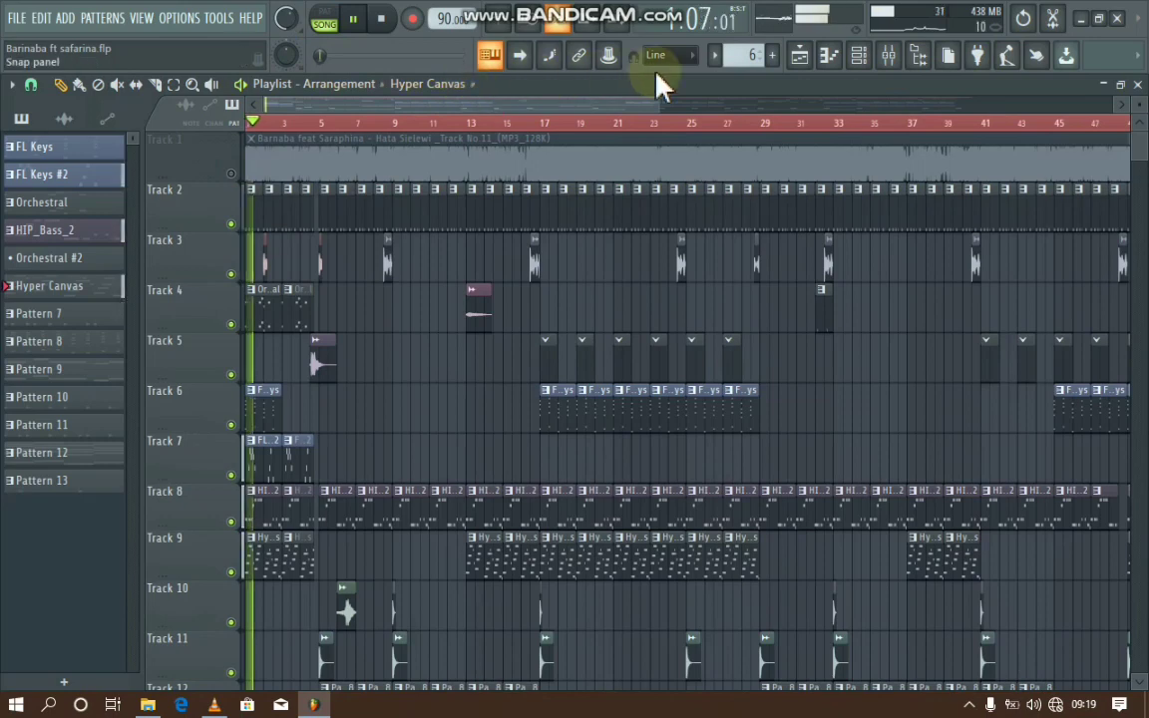
Unmute Track 1, open its audio clip's channel settings and lower the clip's volume during playback
drag(659, 105, 397, 136)
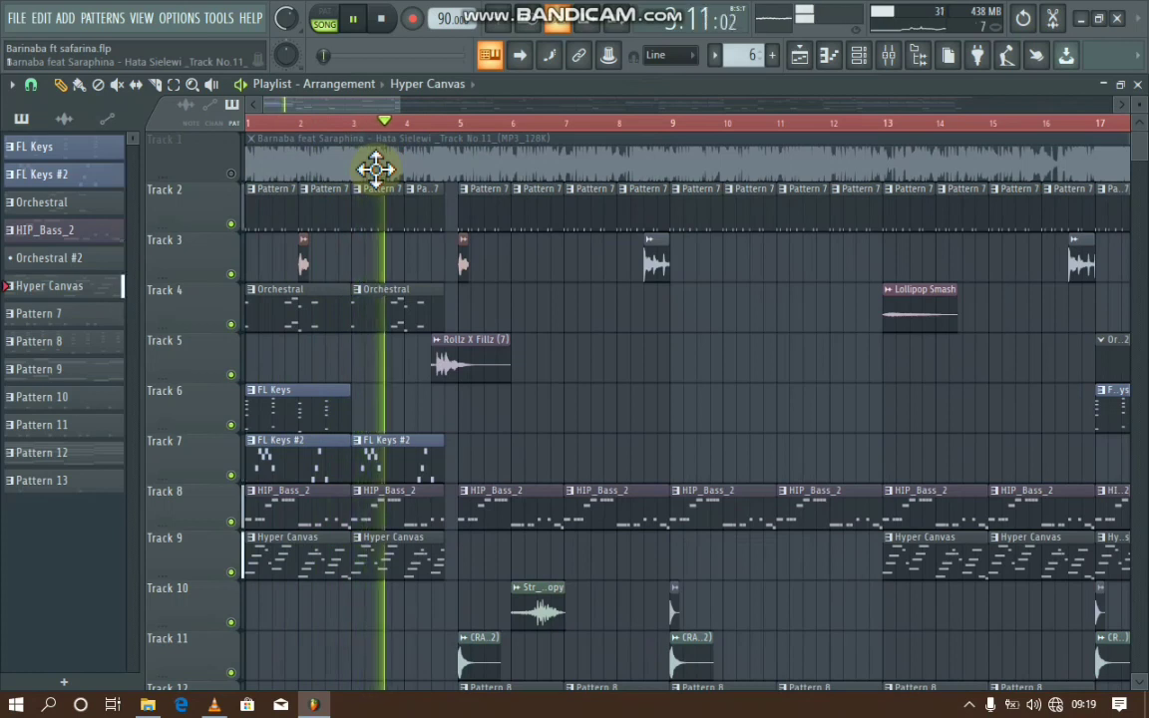
click(233, 171)
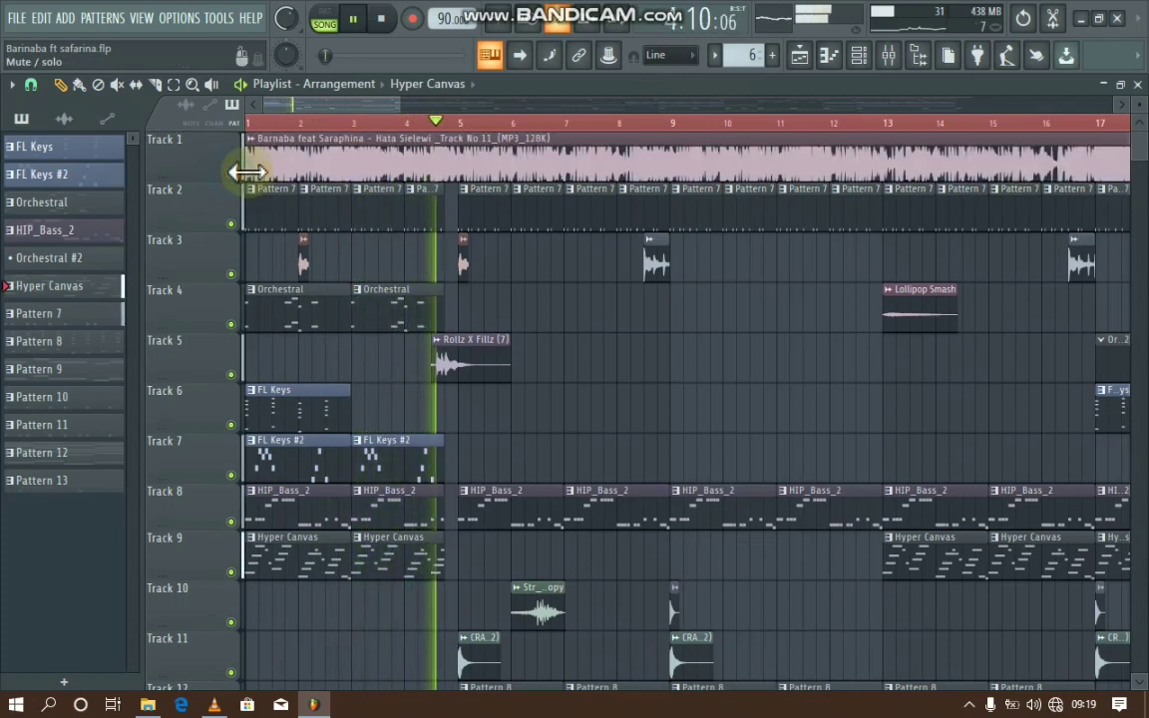
double_click(341, 155)
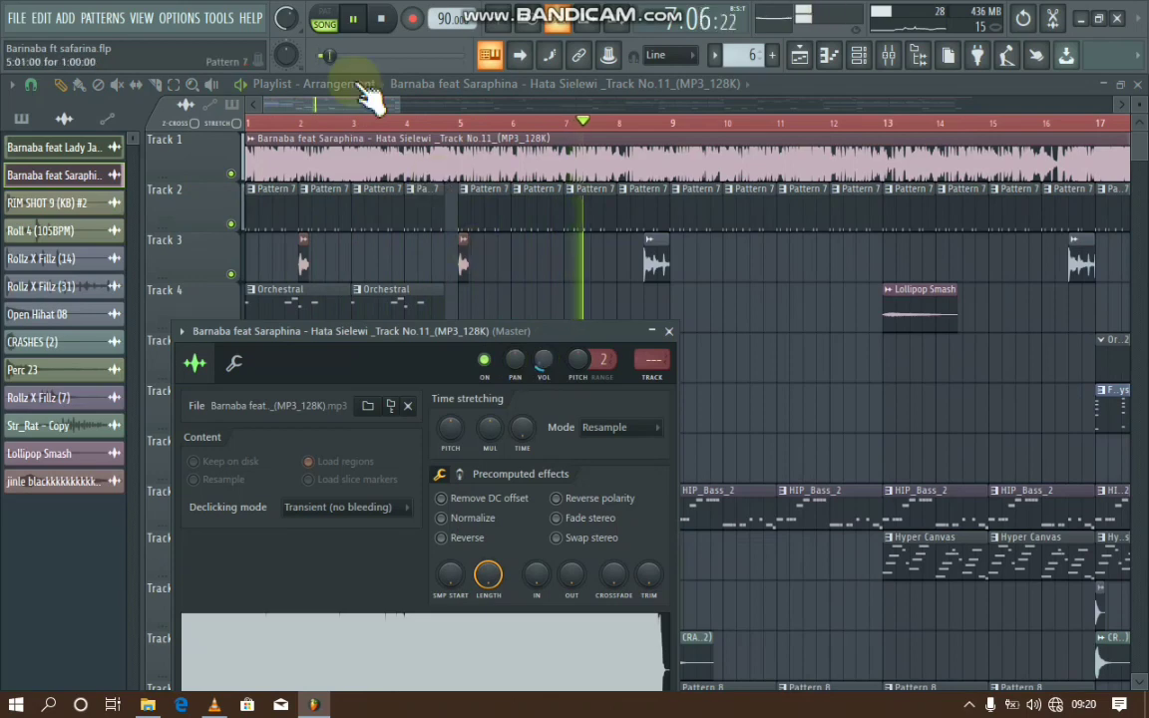
drag(364, 102, 435, 103)
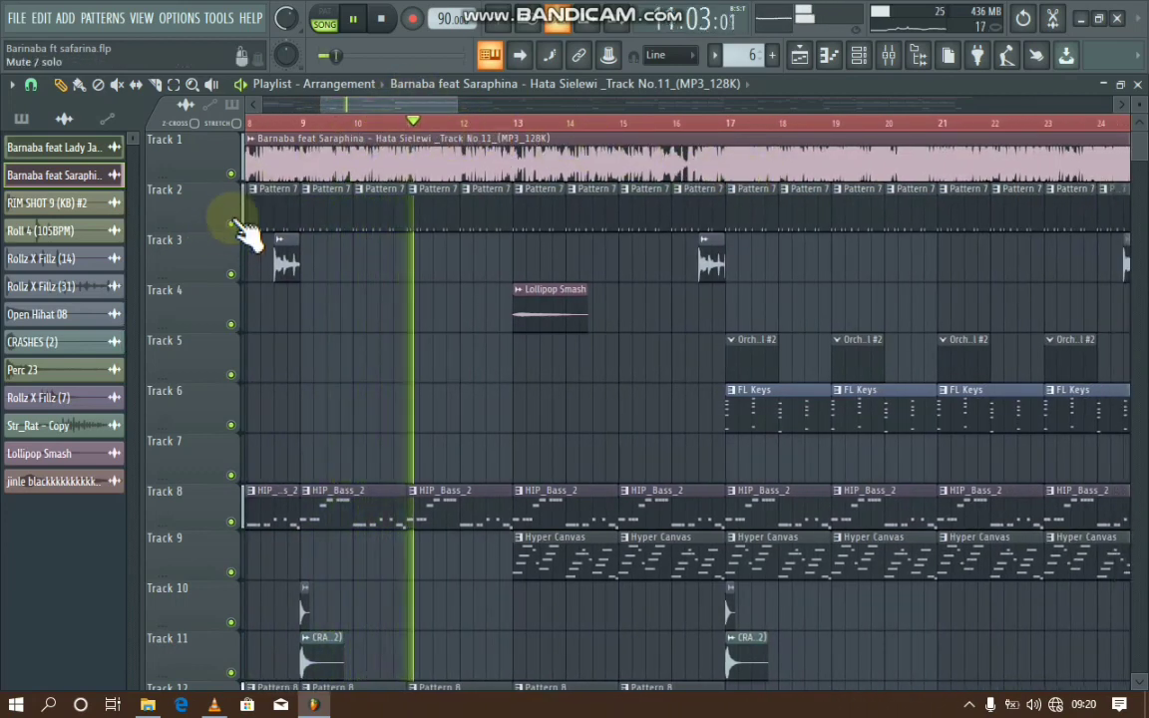
Toggle Track 1 off and on twice during playback to compare the beat alone with the original song
click(226, 174)
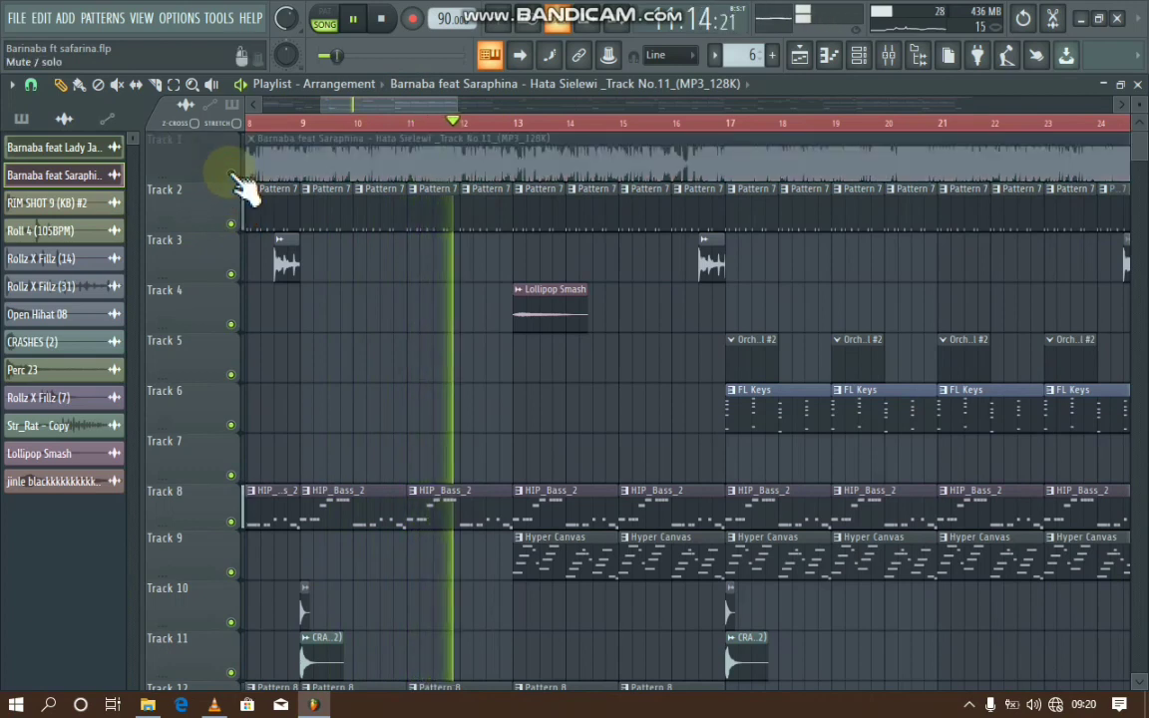
click(228, 174)
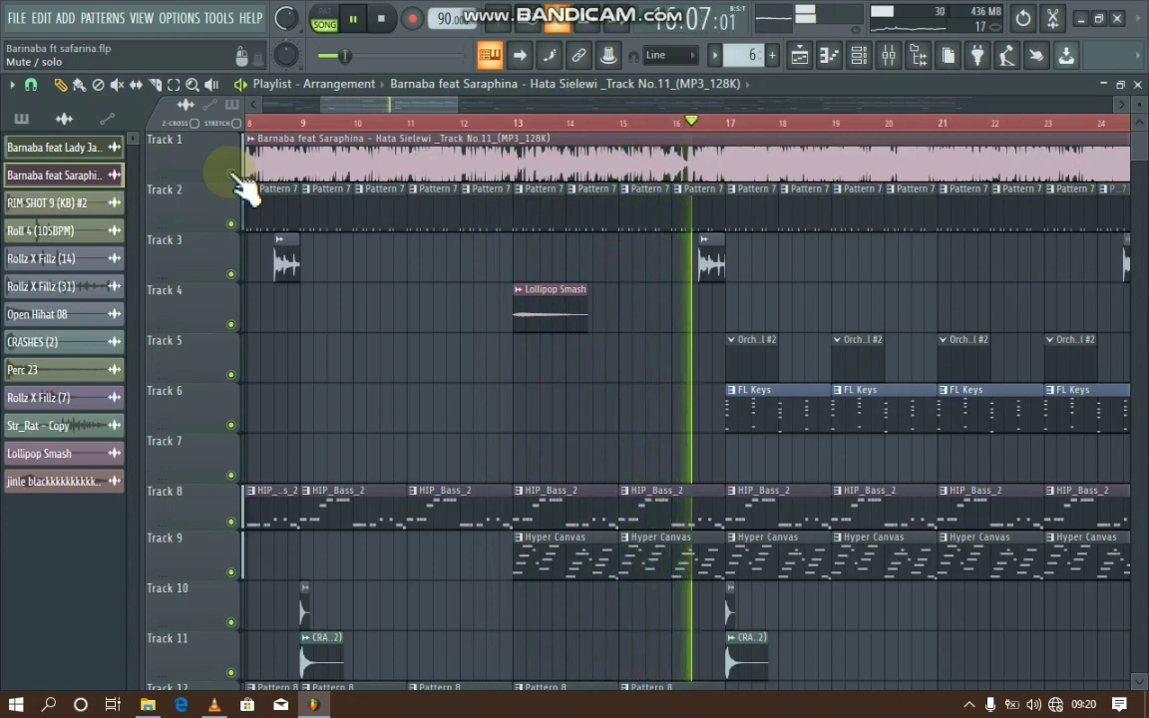
click(234, 176)
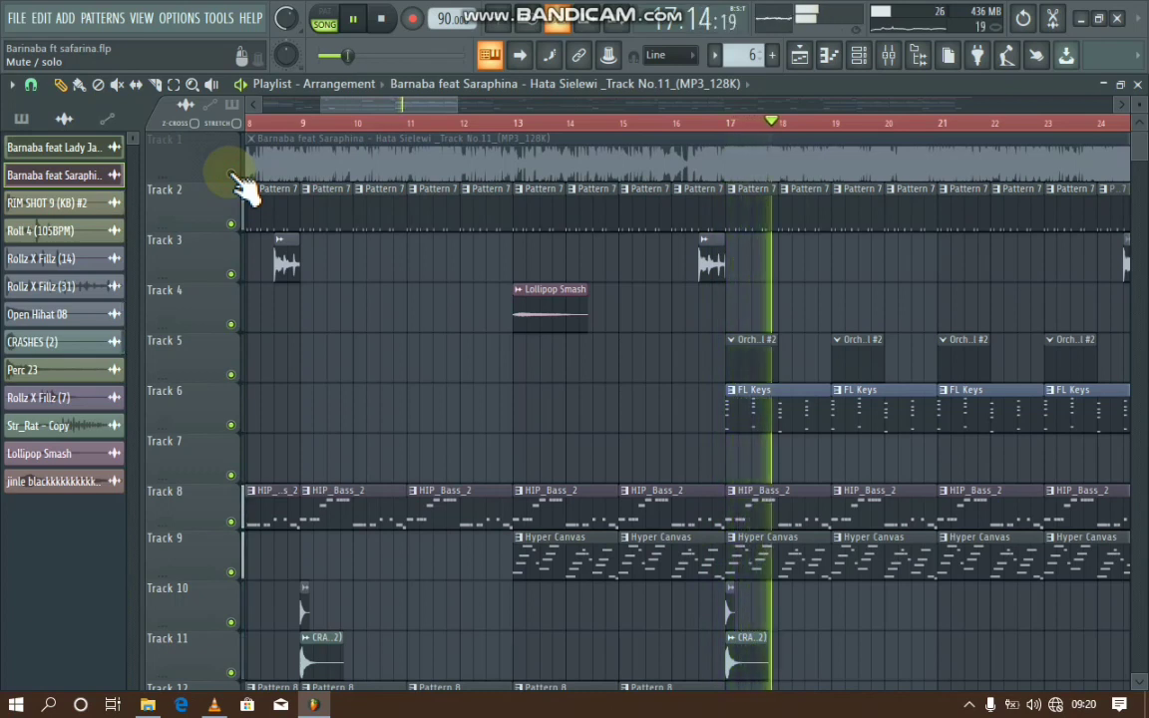
click(234, 175)
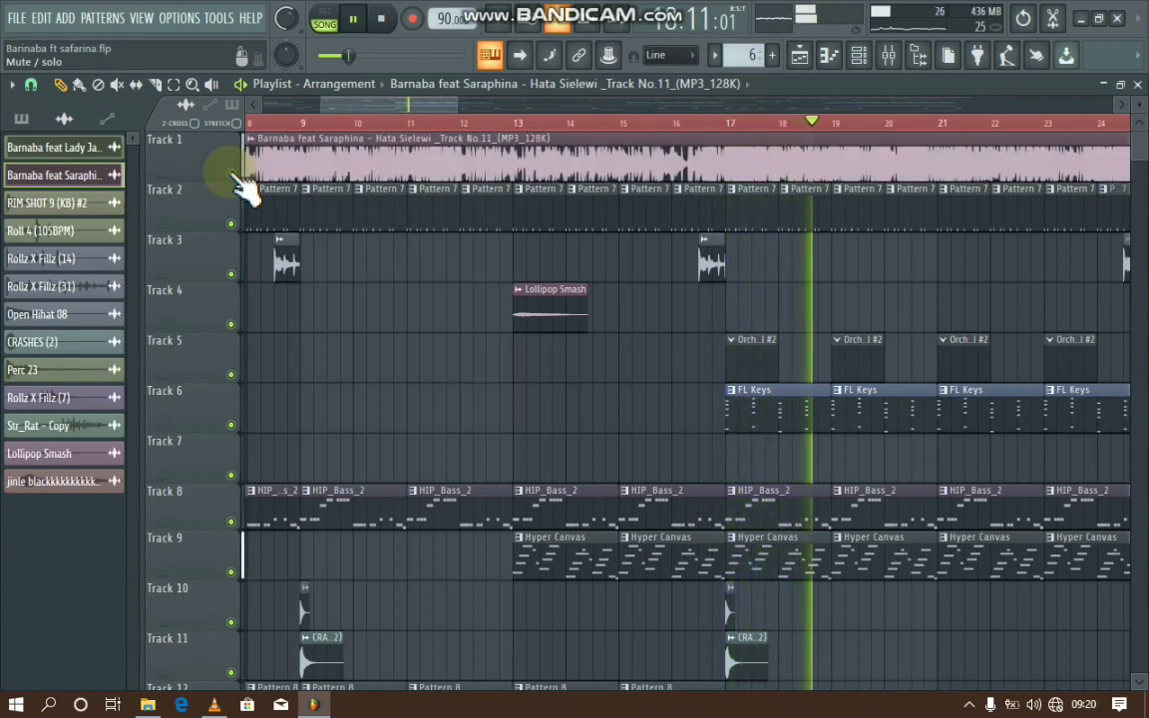
Select the Pattern 9 clip on Track 13 and examine its Morphine and M1 notes in the channel rack
mouse_move(367, 106)
mouse_down()
mouse_move(427, 104)
mouse_move(352, 105)
mouse_up()
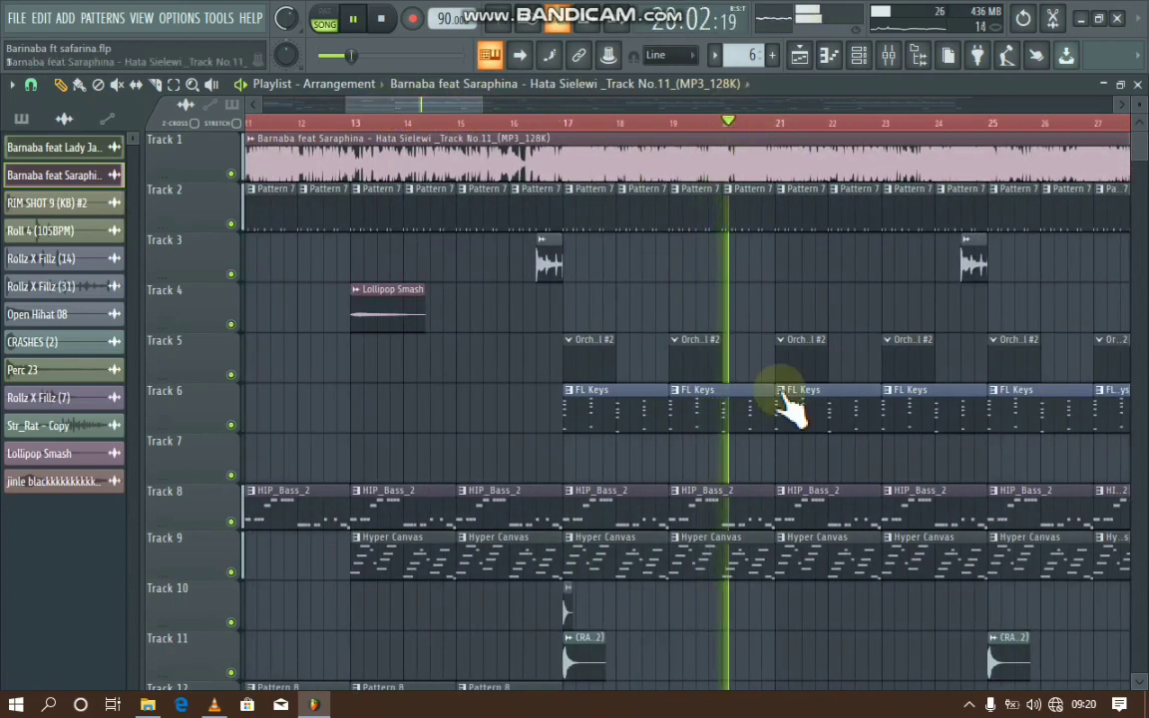
drag(404, 103, 816, 89)
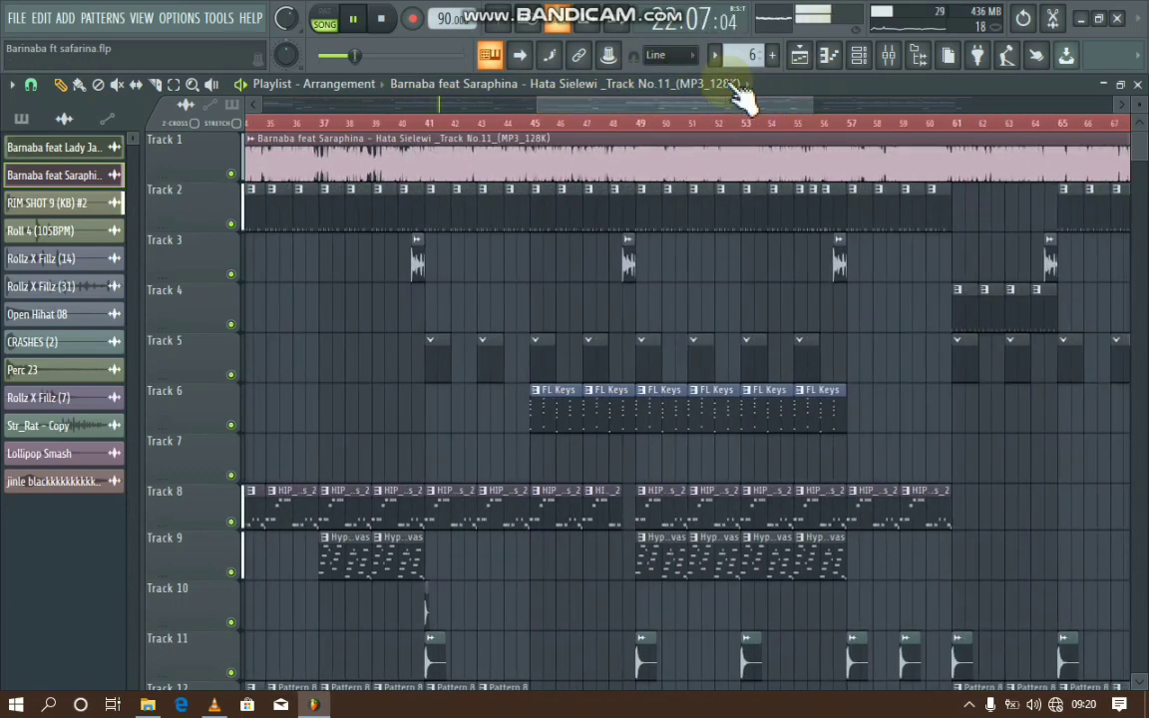
drag(704, 97, 599, 120)
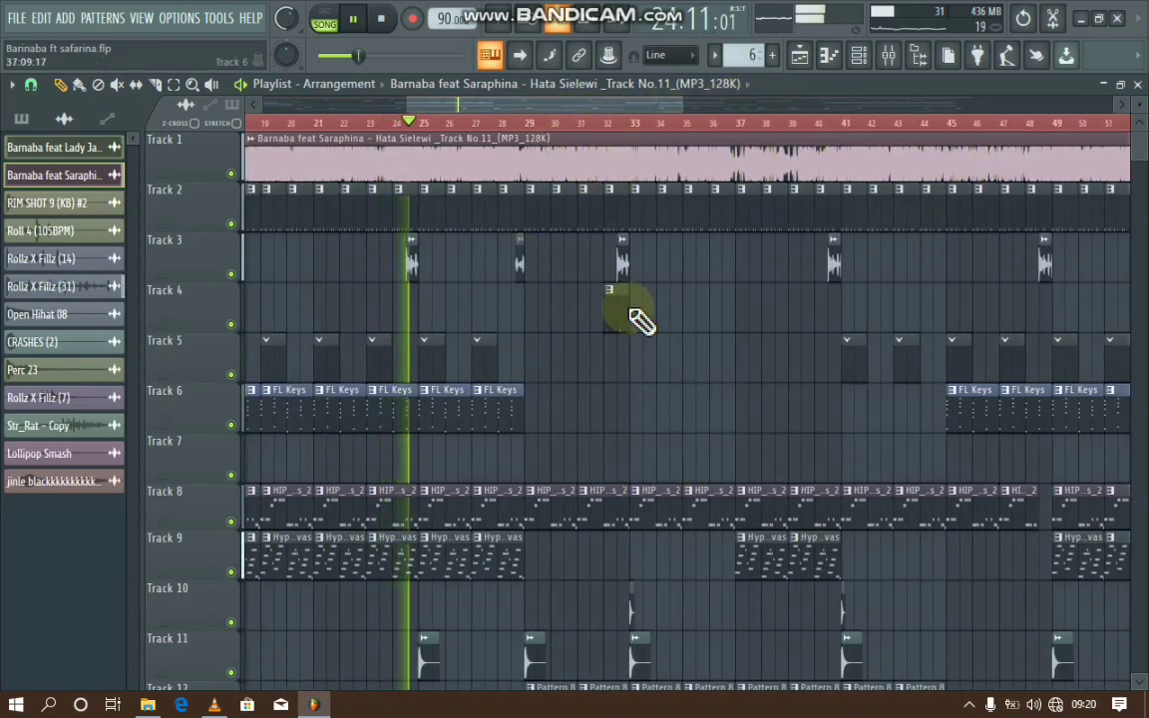
mouse_move(1144, 140)
mouse_down()
mouse_move(1139, 157)
mouse_move(1137, 144)
mouse_up()
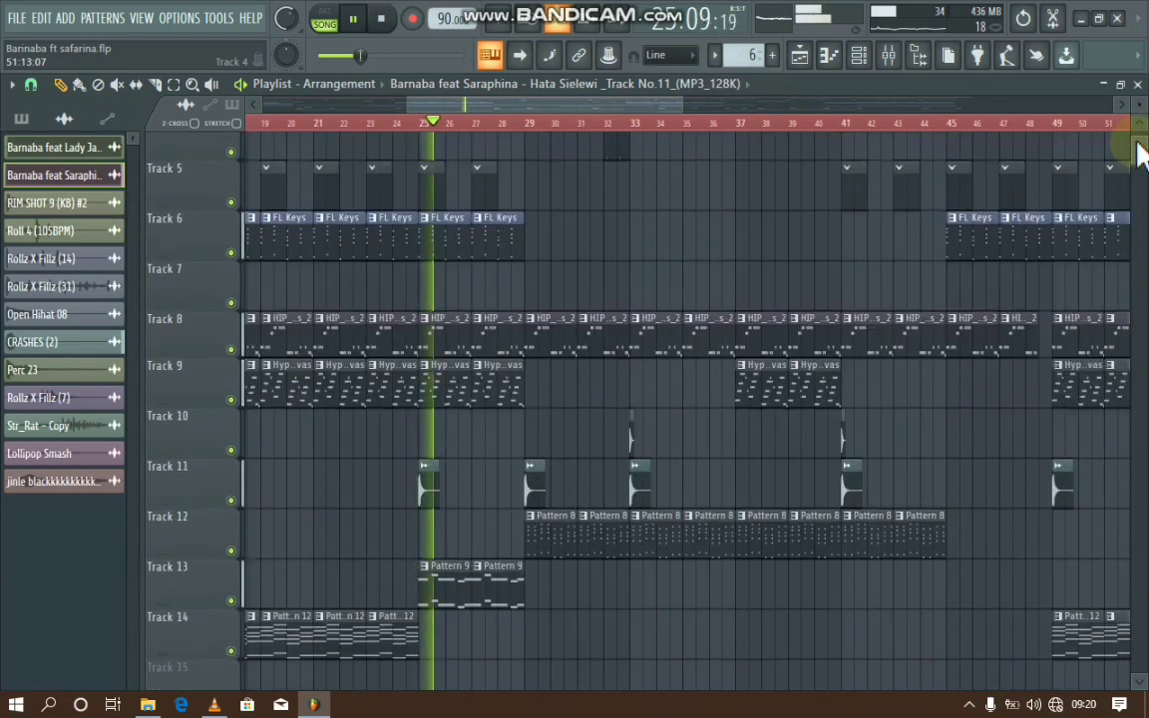
click(479, 579)
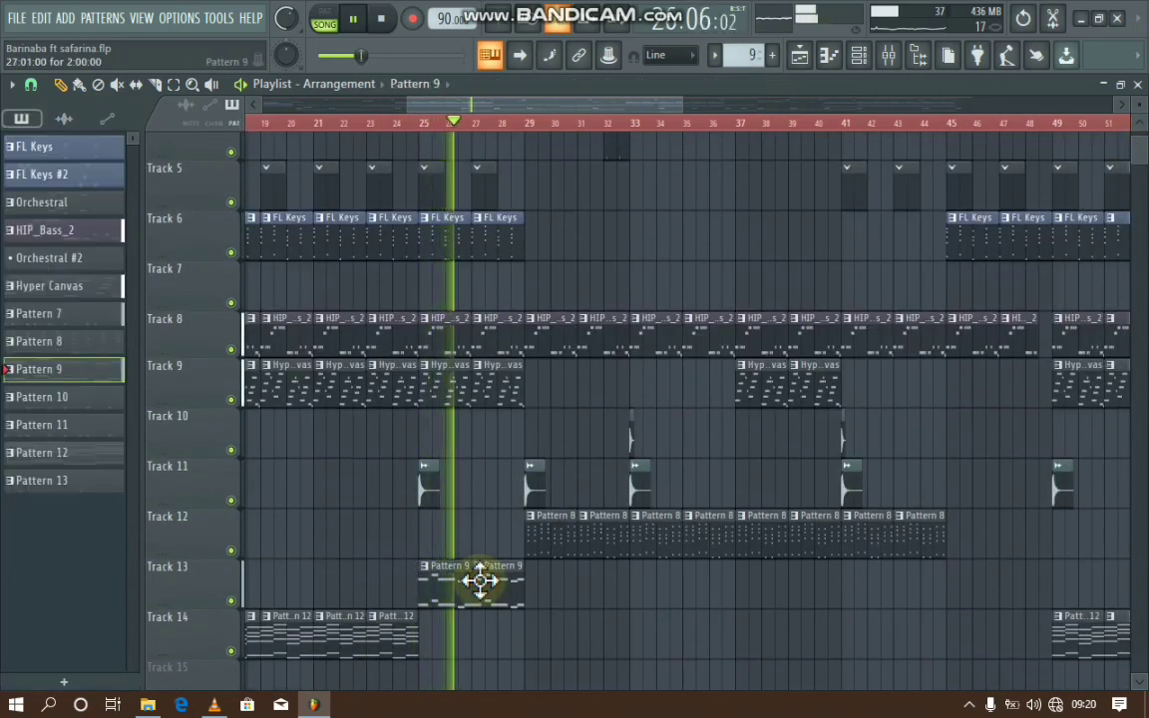
click(887, 62)
drag(698, 234, 685, 504)
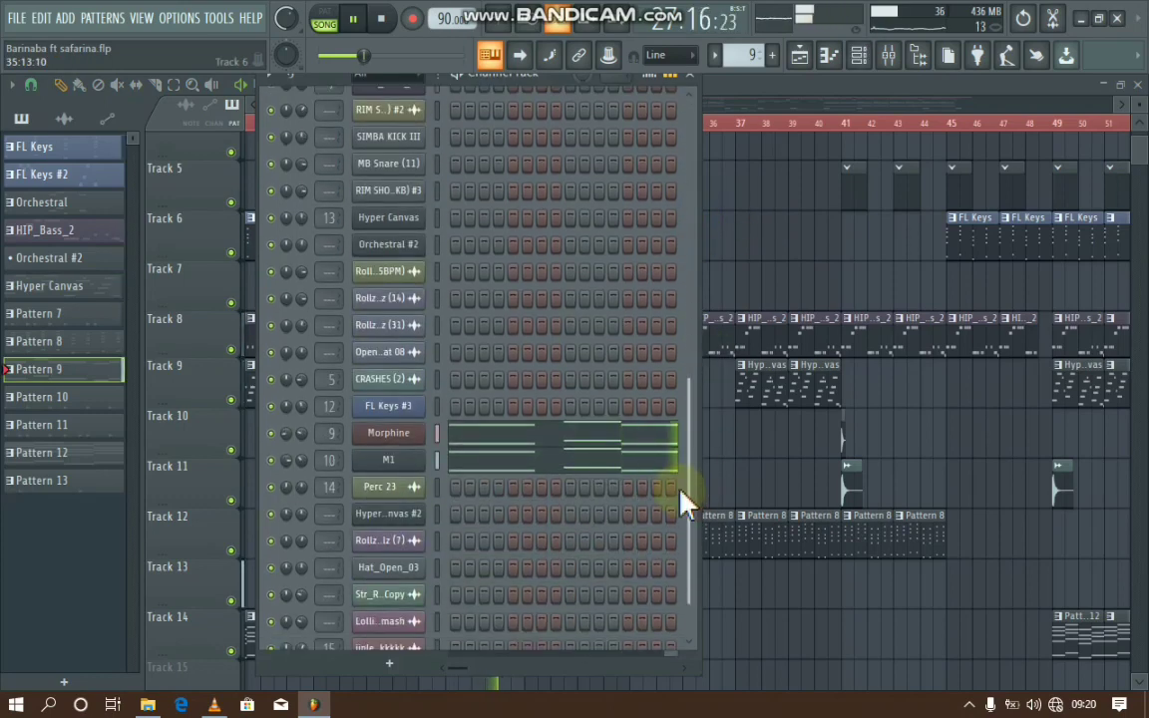
Return to the playlist, play from near bar 55 with Track 1 muted, and unmute it to compare against the original song
click(799, 56)
drag(710, 103, 816, 90)
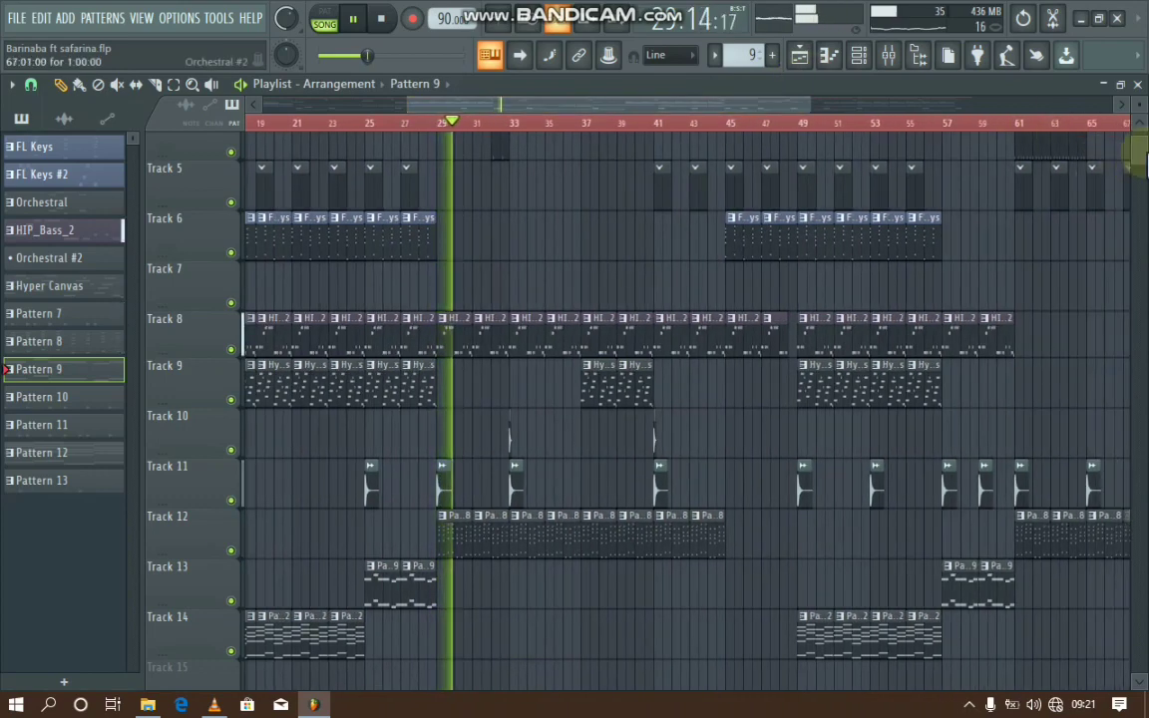
scroll(1138, 154, up, 4)
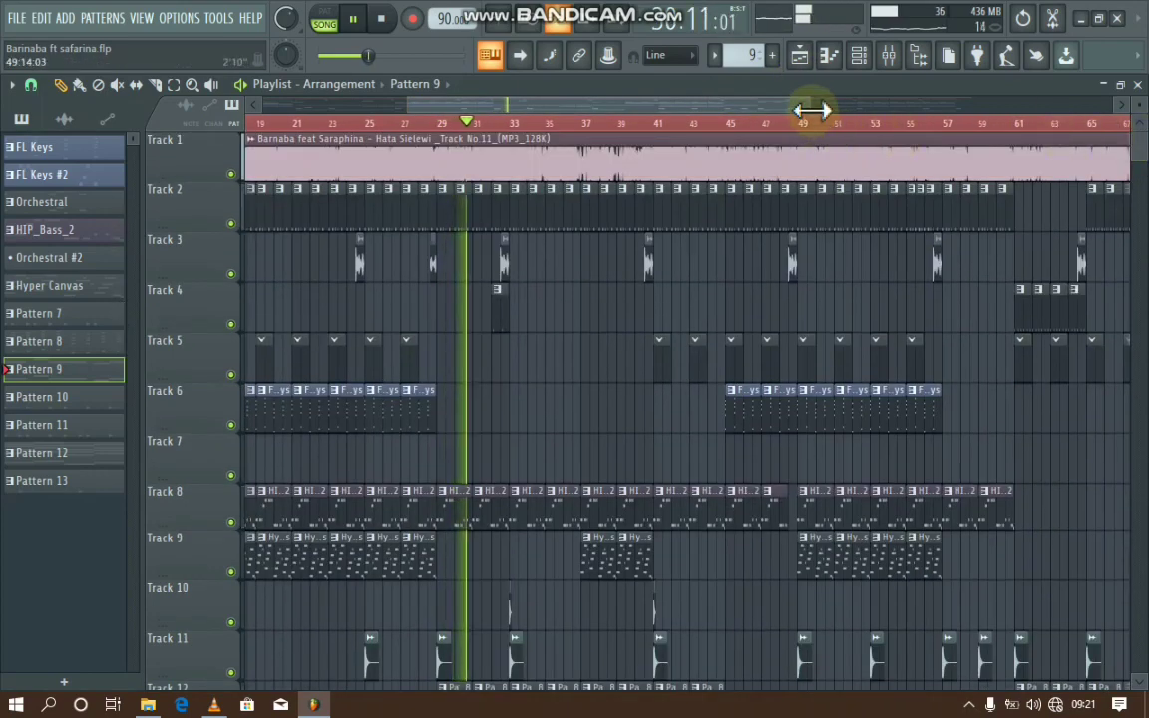
drag(811, 110, 948, 103)
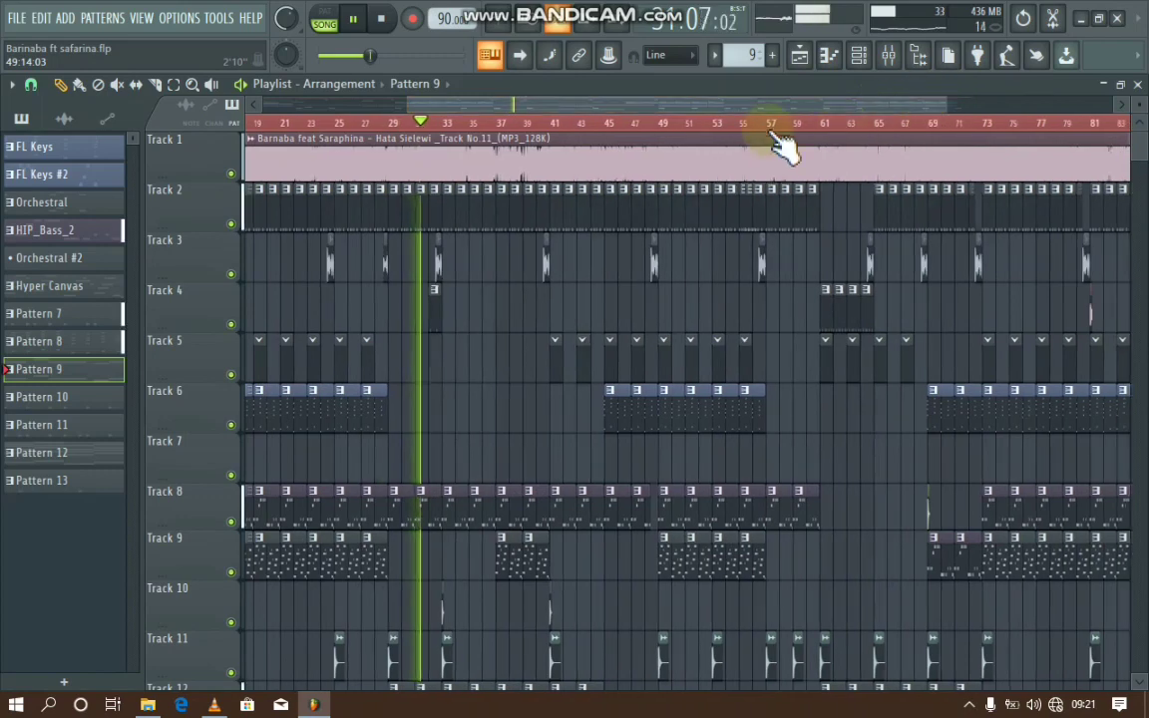
drag(411, 106, 454, 101)
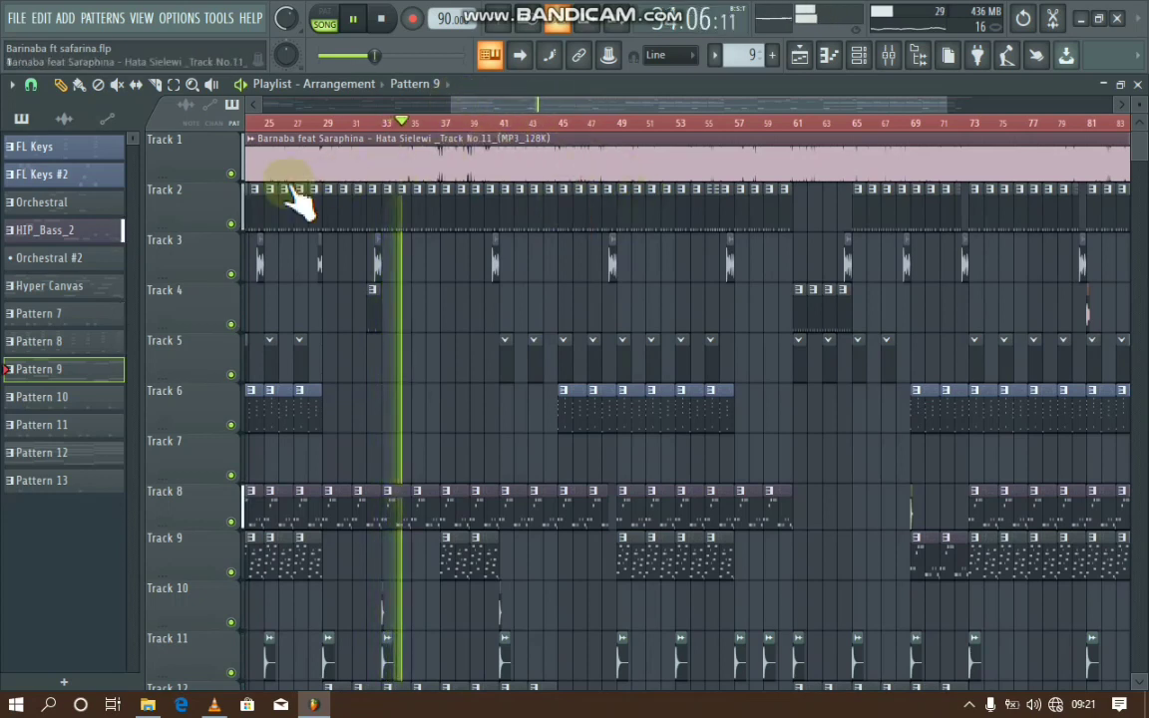
click(230, 174)
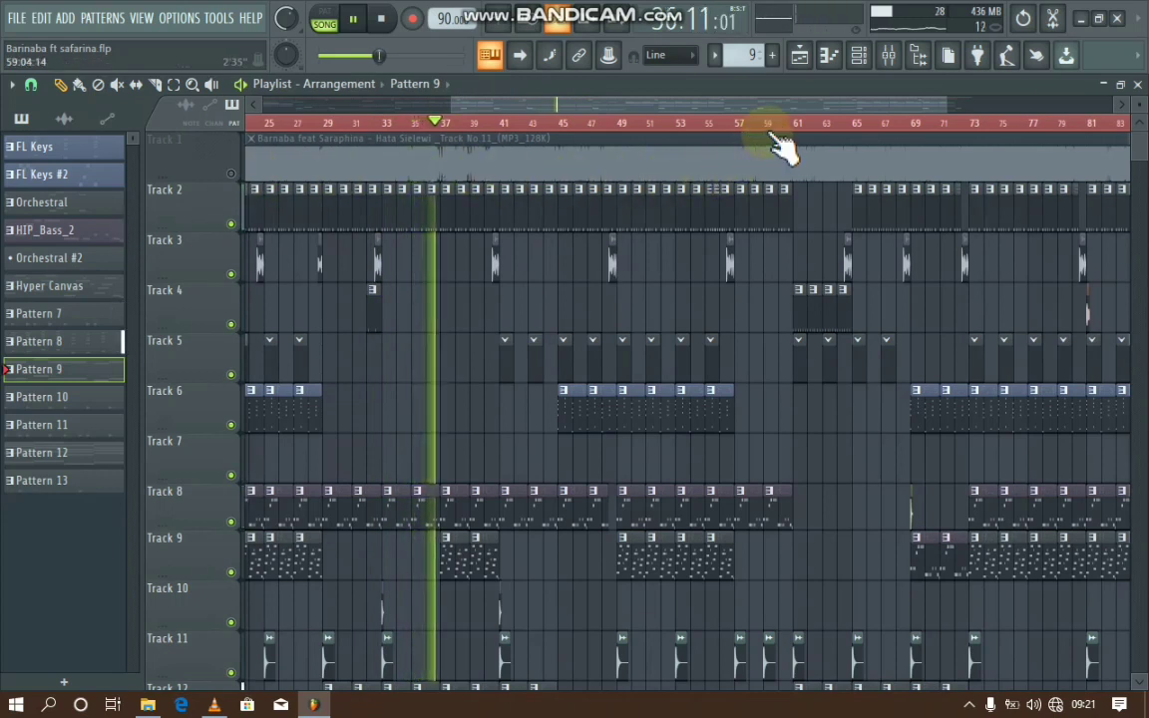
click(706, 125)
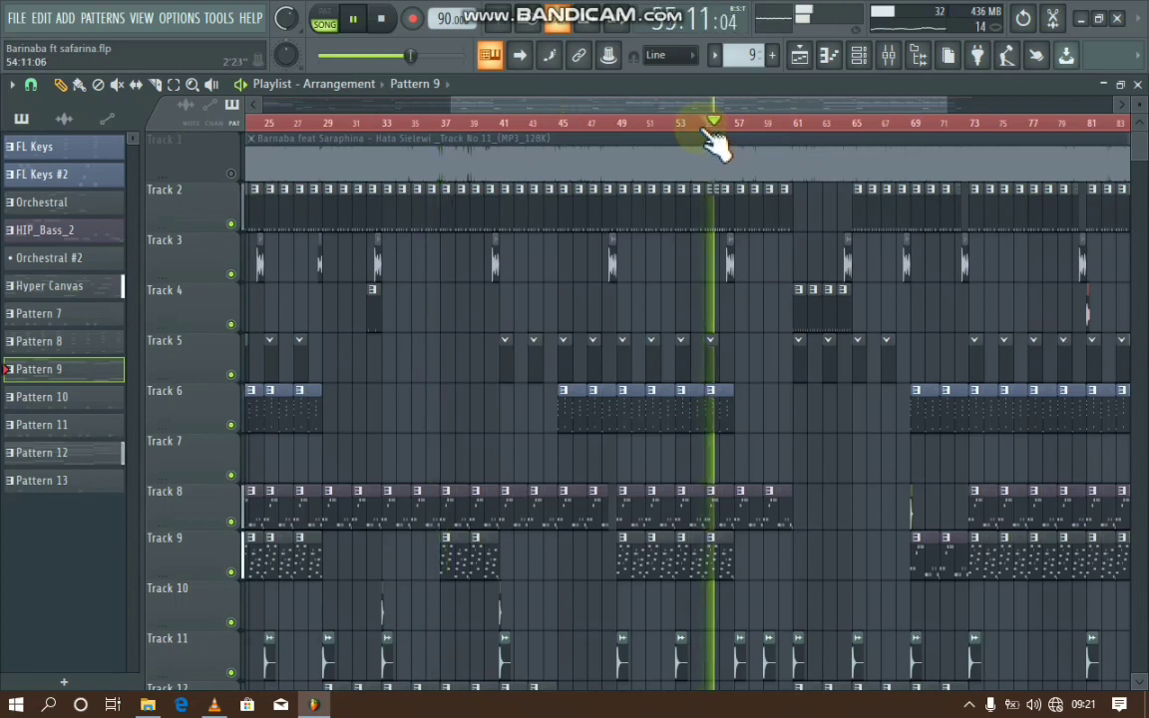
click(232, 177)
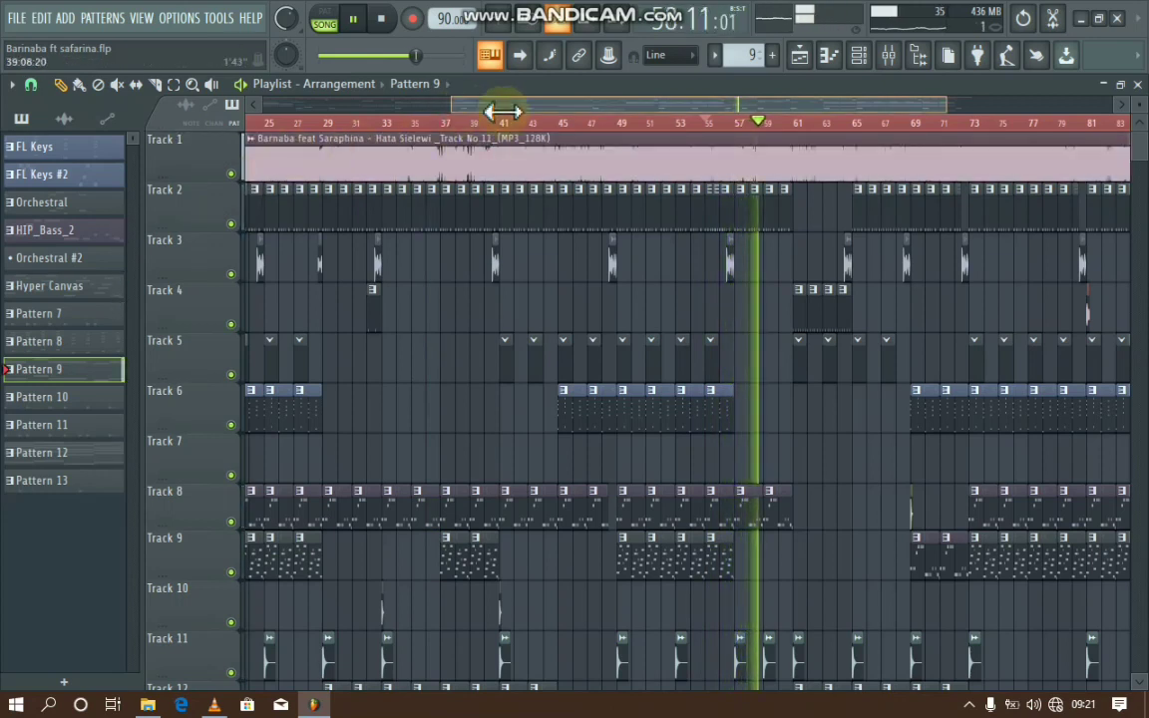
Open Track 2's Pattern 11 clip near bar 65 and play it in pattern mode with its drum steps shown in the channel rack
drag(503, 111, 697, 77)
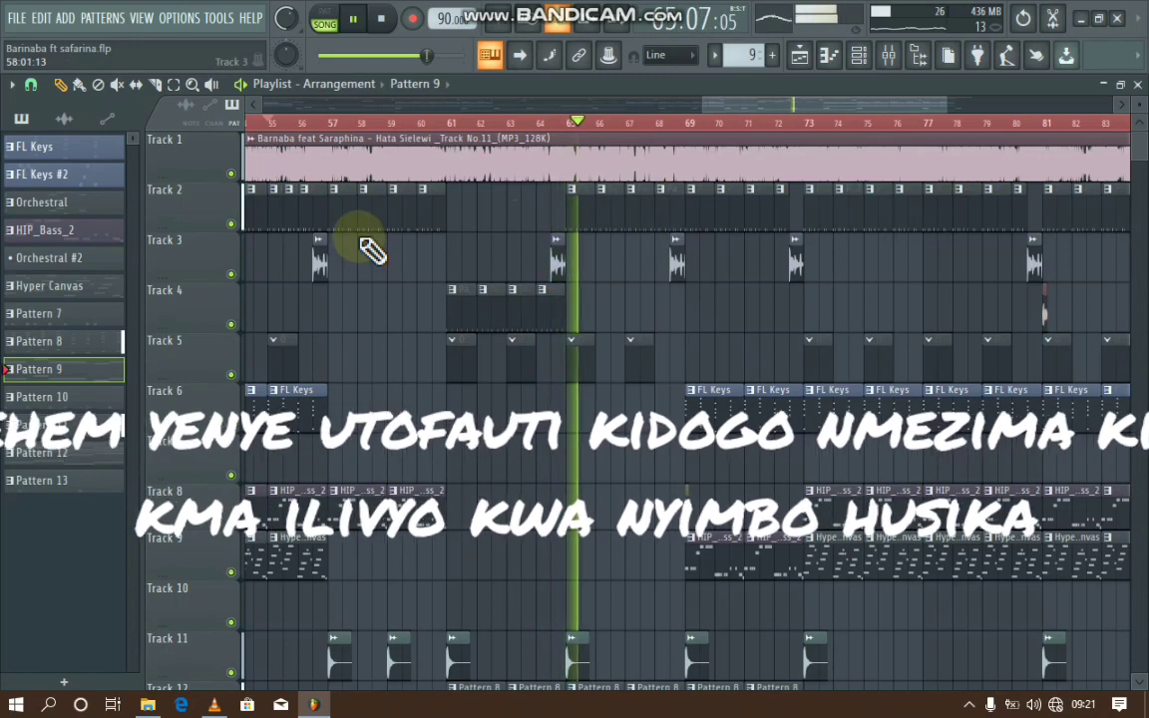
double_click(582, 227)
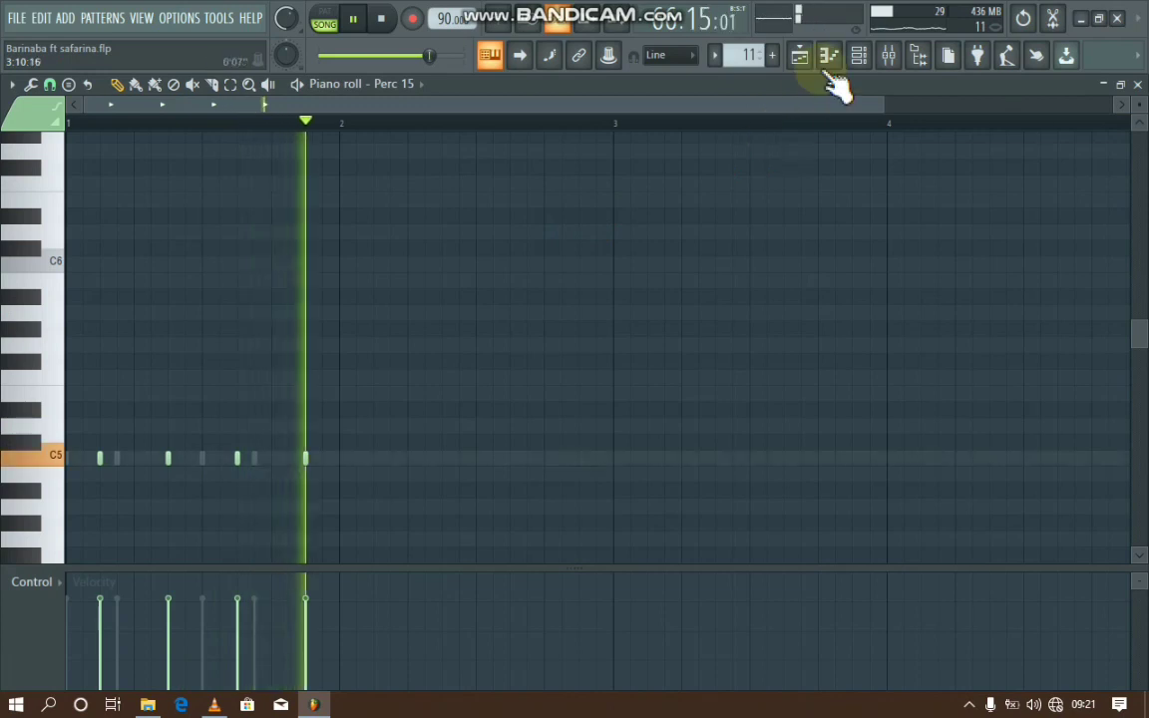
click(859, 58)
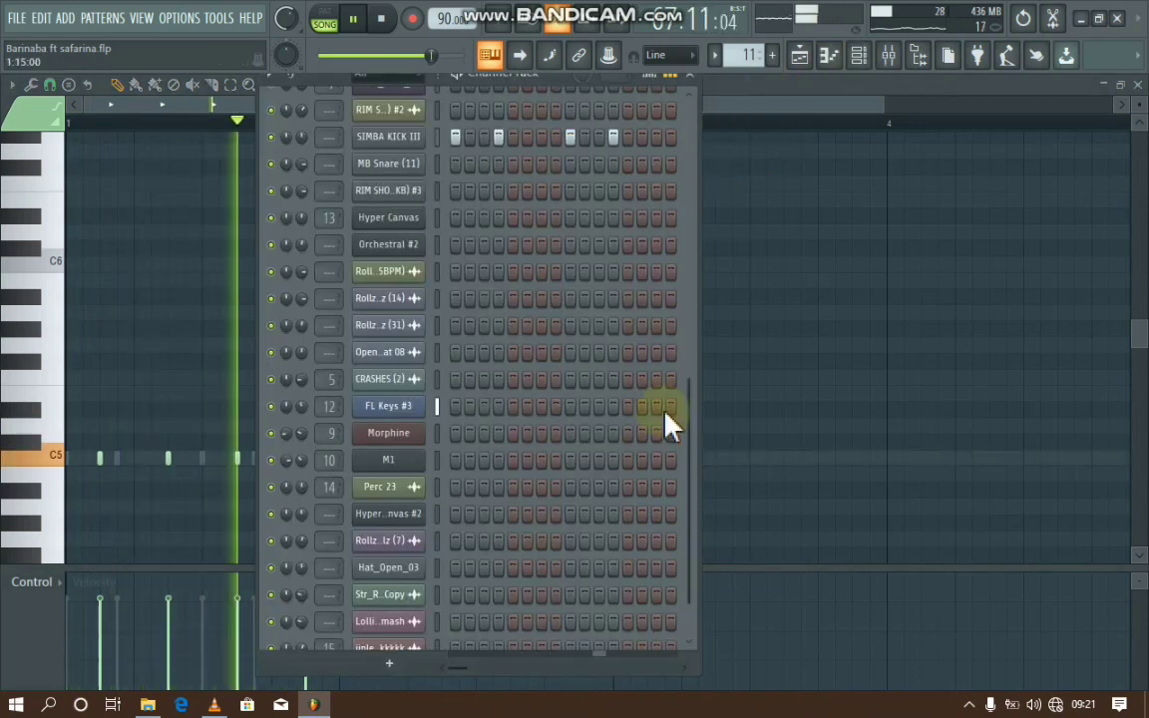
drag(693, 419, 723, 129)
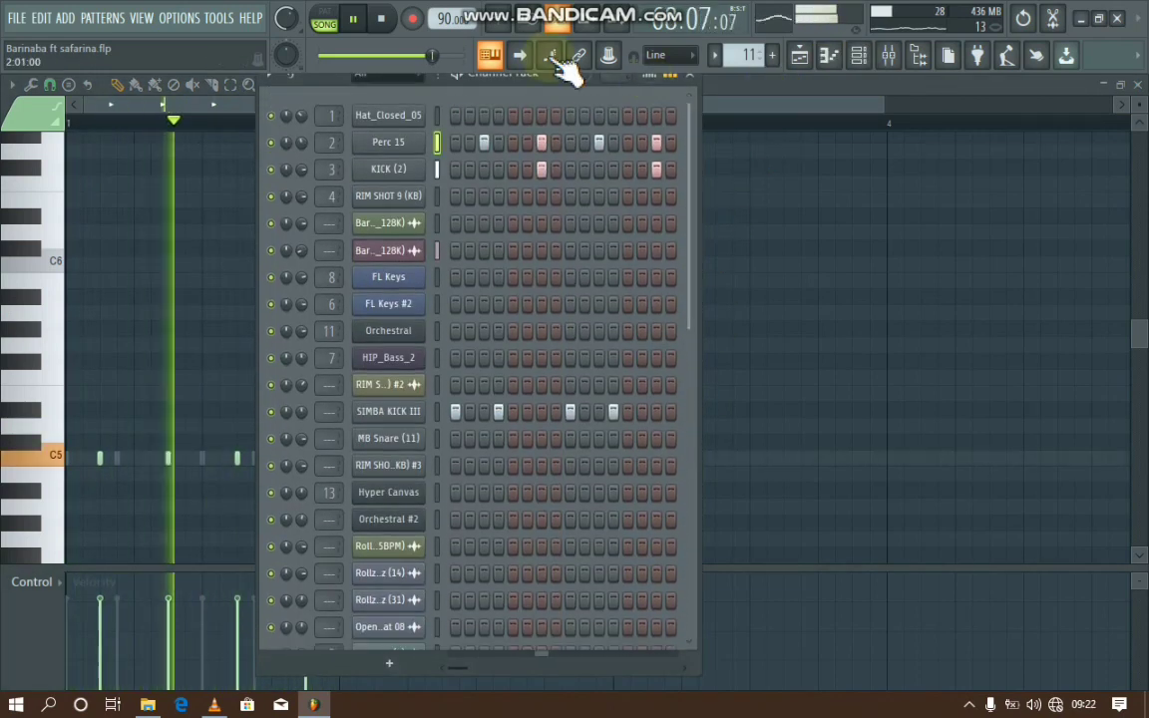
click(339, 28)
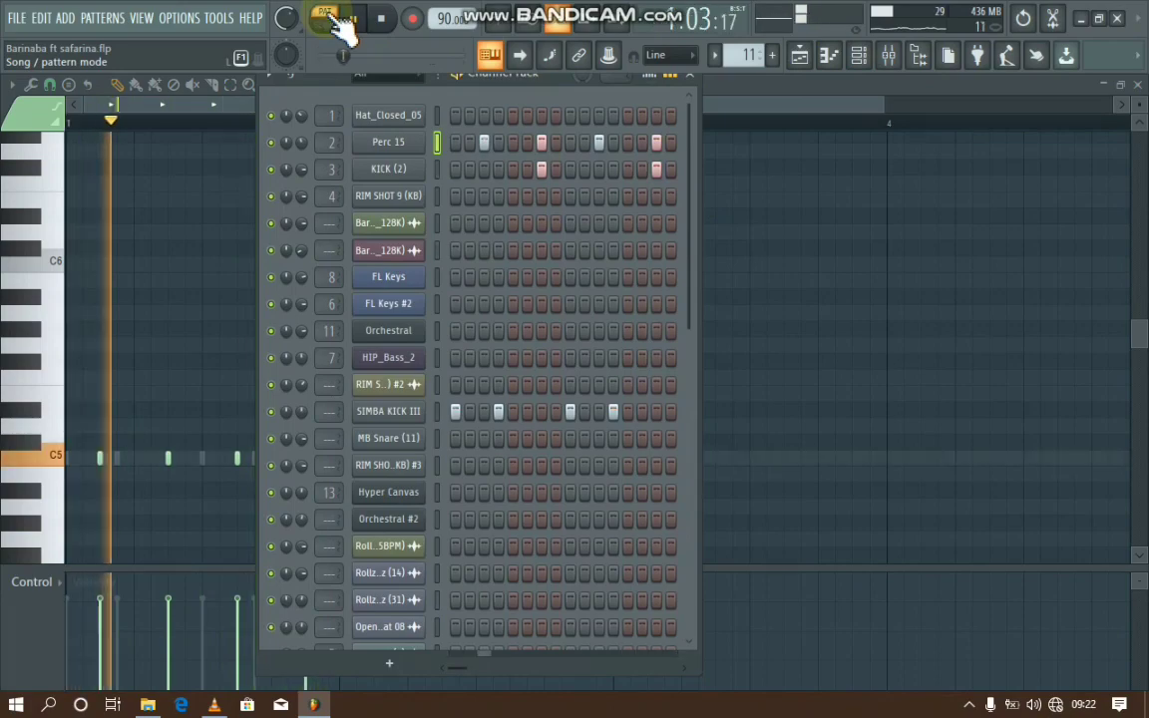
Return to the playlist and play the arrangement in song mode from bar 65, examining its tracks through to the ending
click(803, 57)
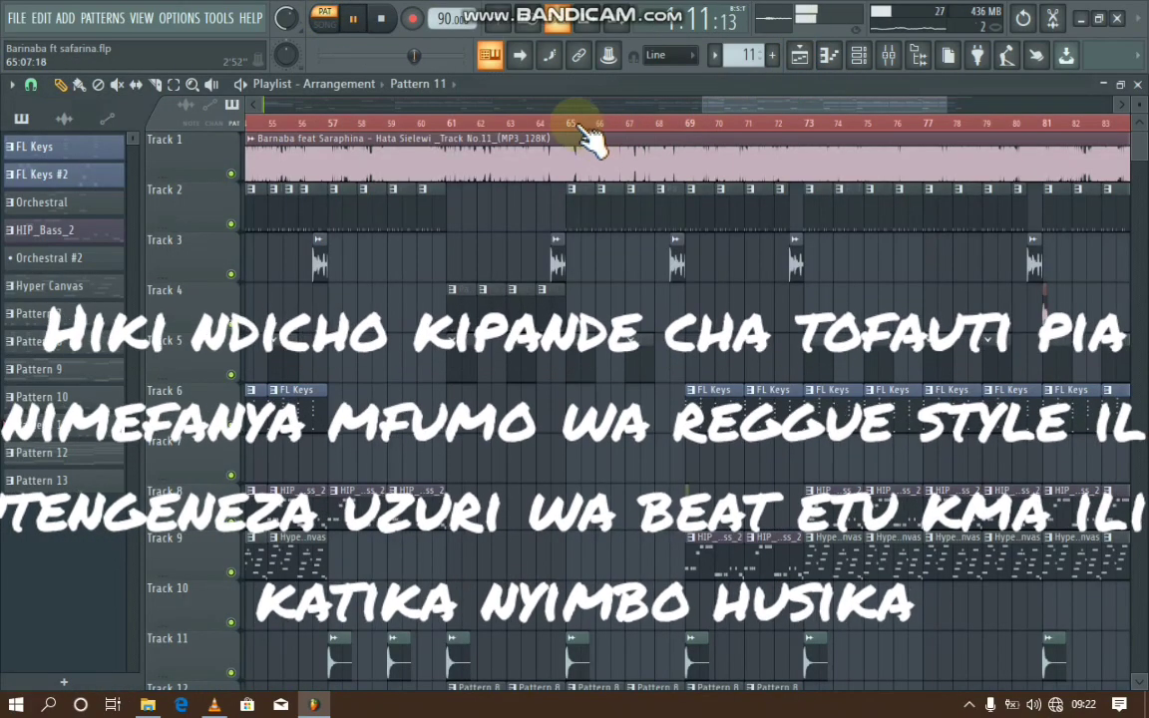
click(580, 124)
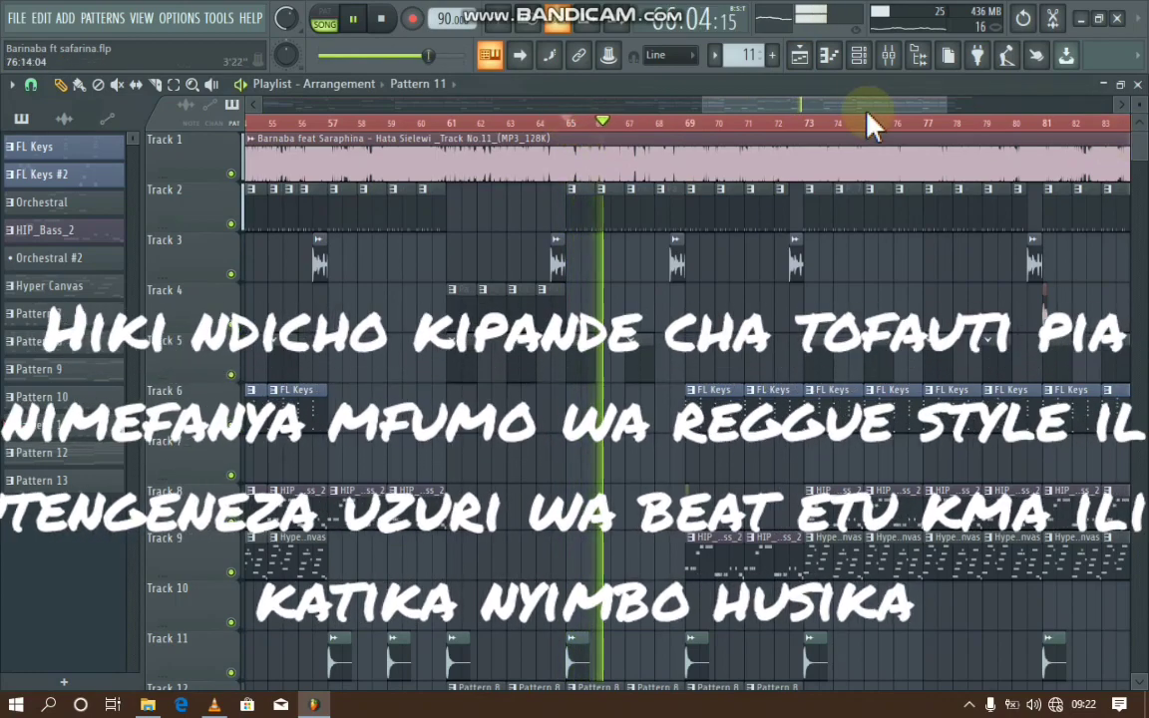
drag(874, 105, 909, 104)
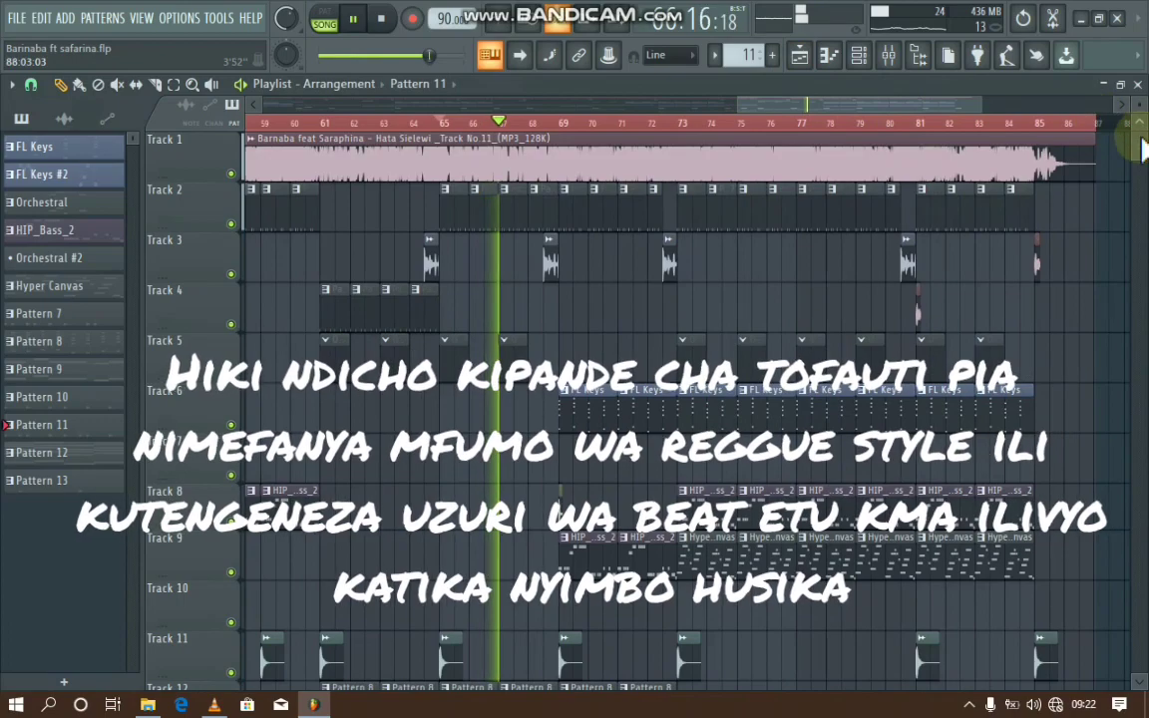
drag(1139, 141, 1138, 146)
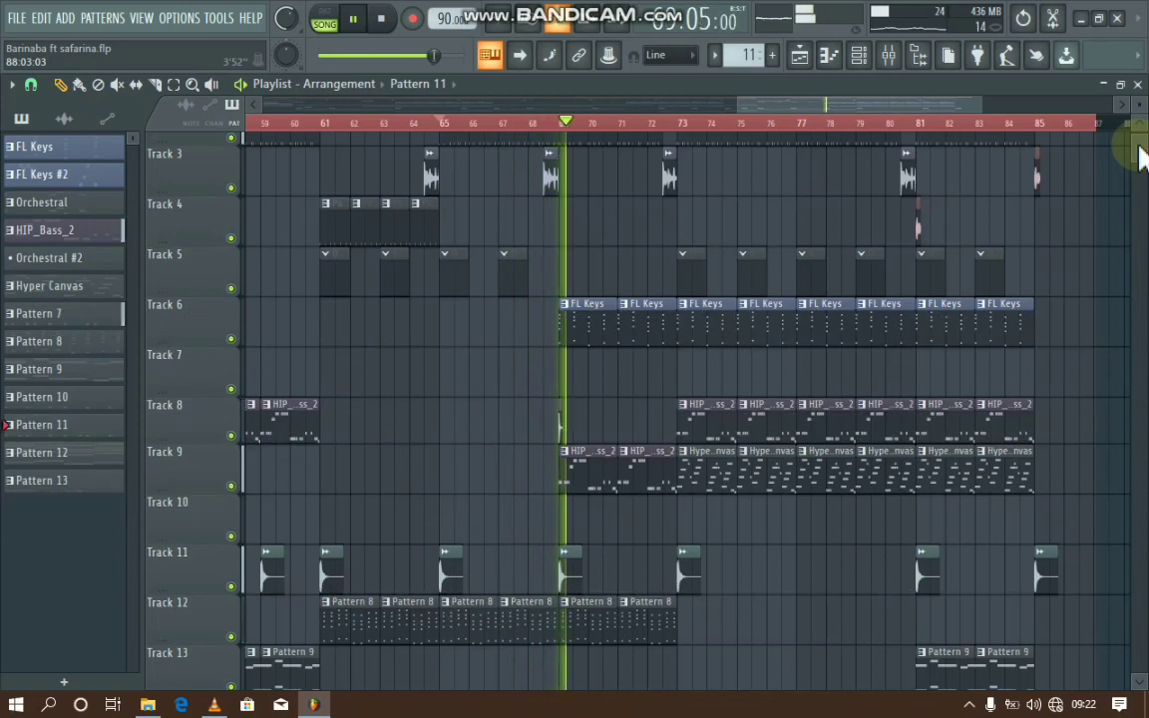
mouse_move(1139, 146)
mouse_down()
mouse_move(1142, 155)
mouse_move(1139, 145)
mouse_up()
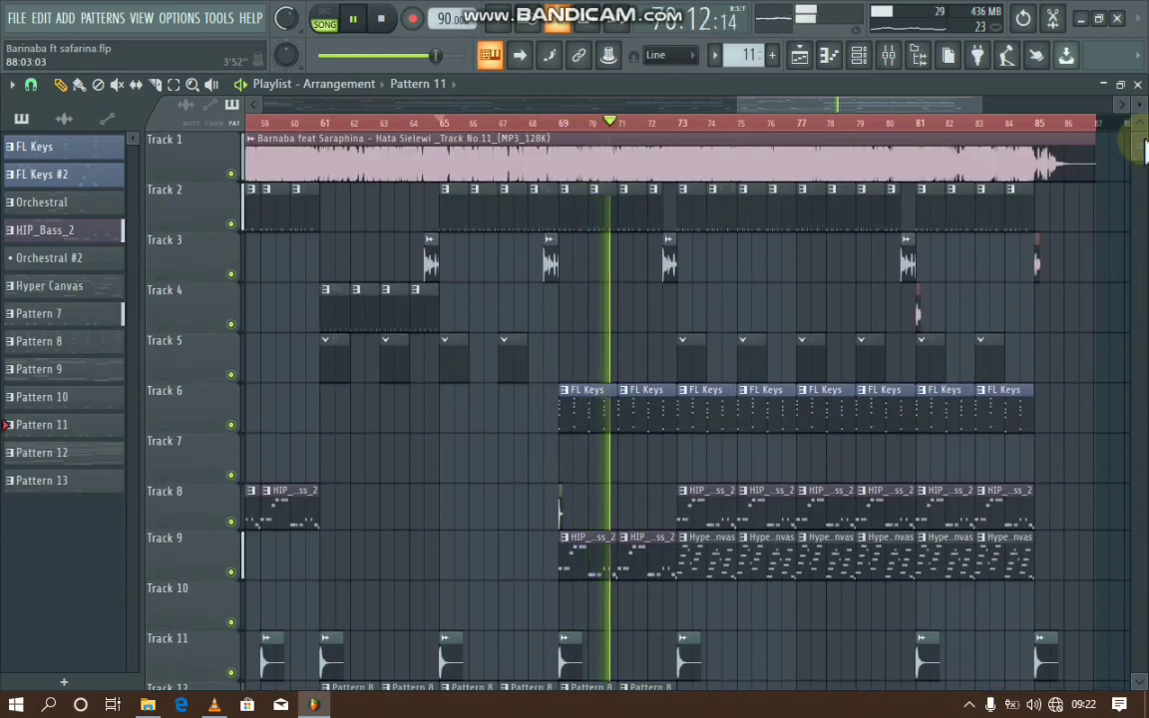
Slice the original song's audio clip on Track 1 at bar 85 and mute the tail after the cut
double_click(423, 154)
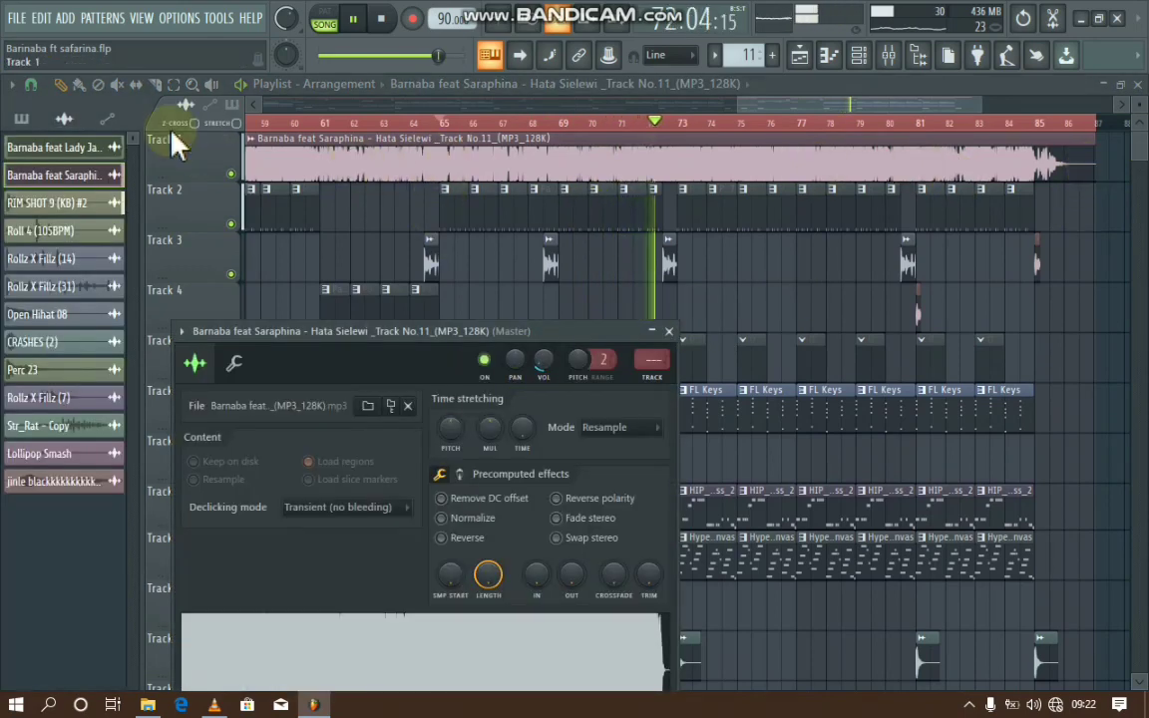
click(156, 85)
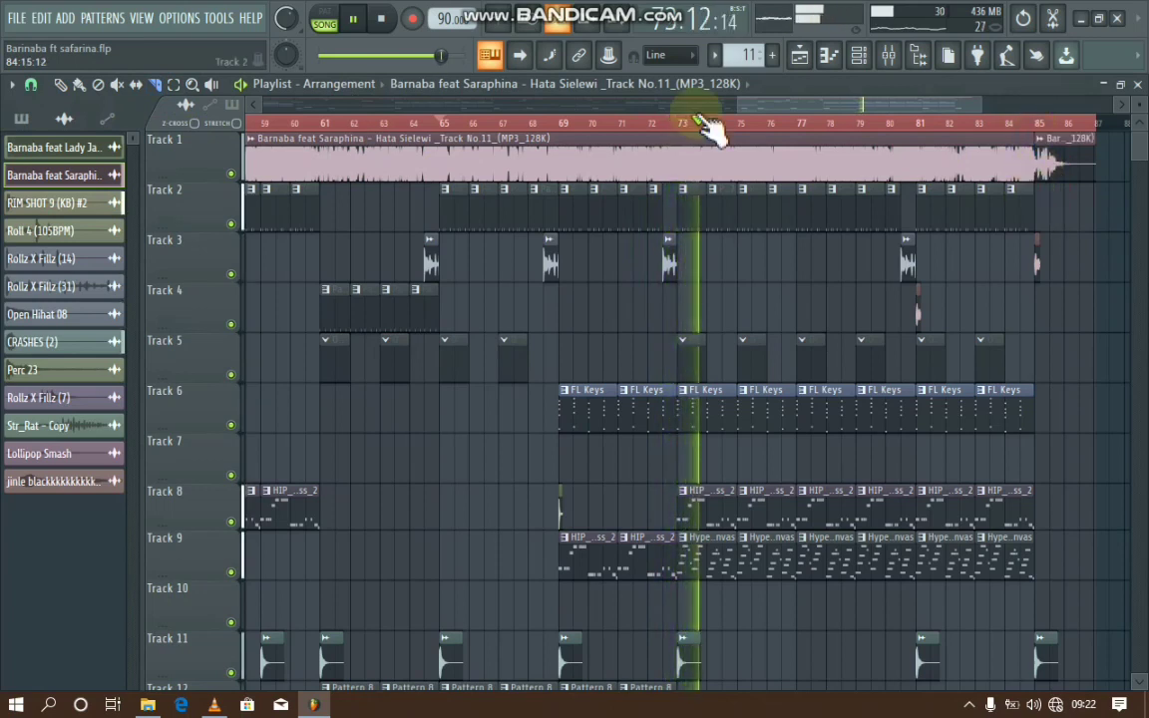
click(117, 85)
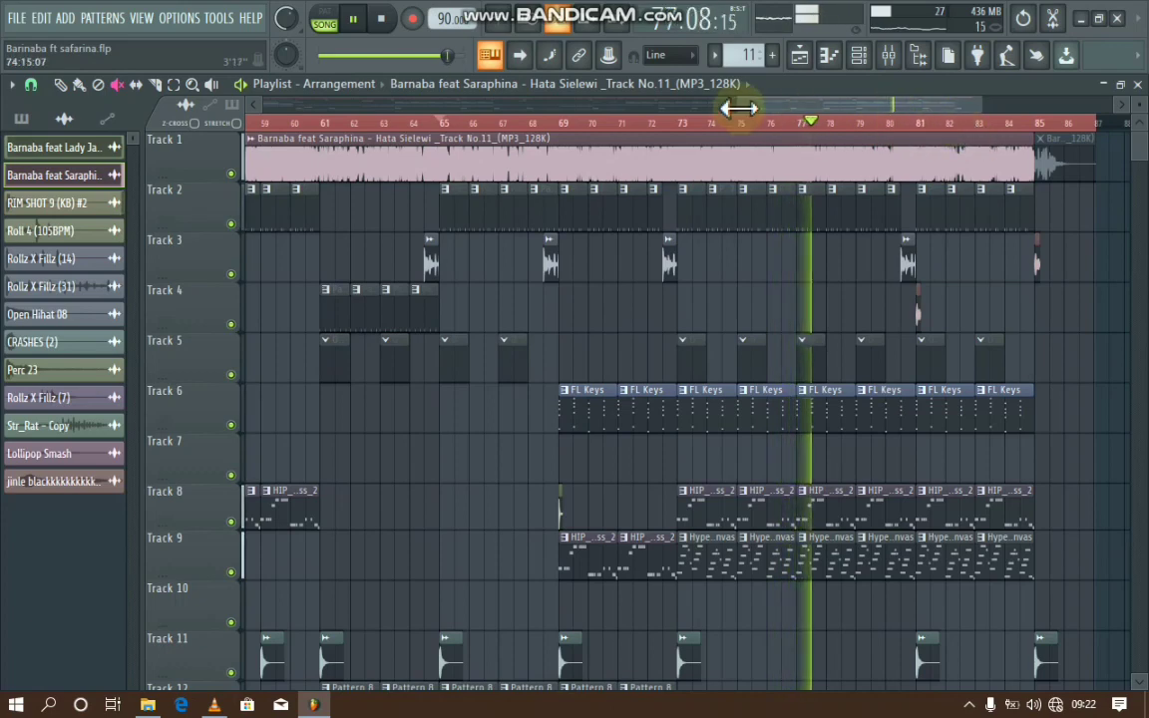
Switch to the draw tool and inspect the channel settings of the Track 4 audio clip at bar 81, closing them again
drag(739, 107, 1064, 147)
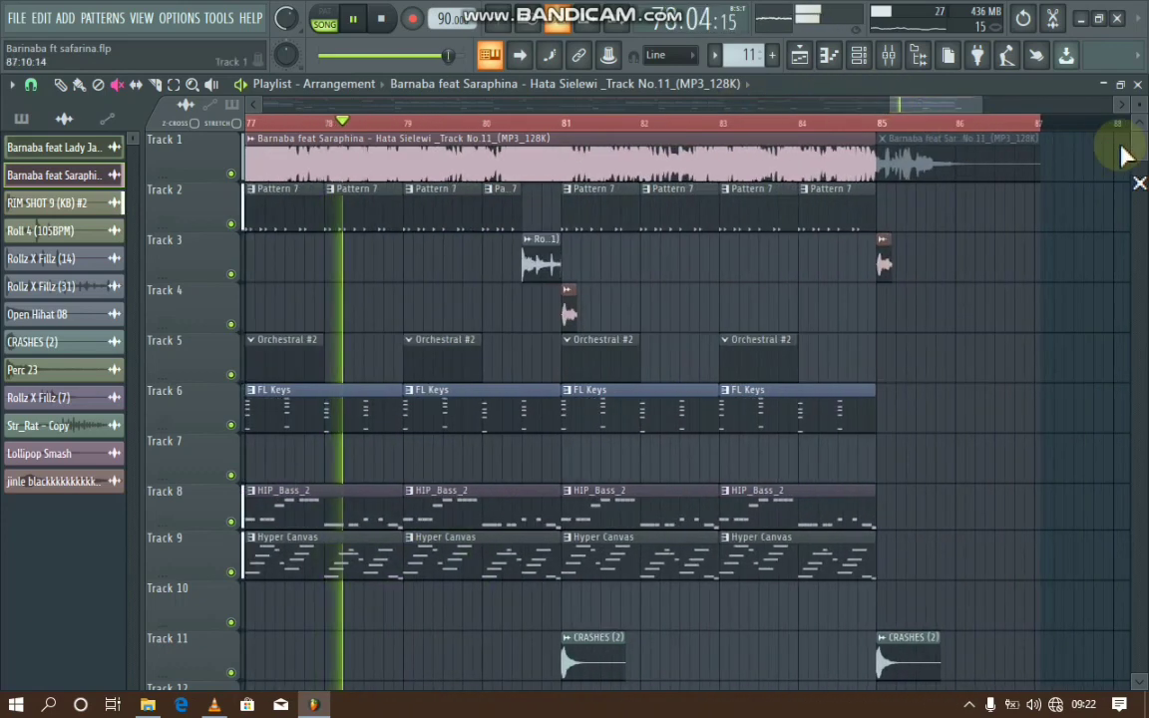
mouse_move(1138, 142)
mouse_down()
mouse_move(1141, 154)
mouse_move(1135, 130)
mouse_up()
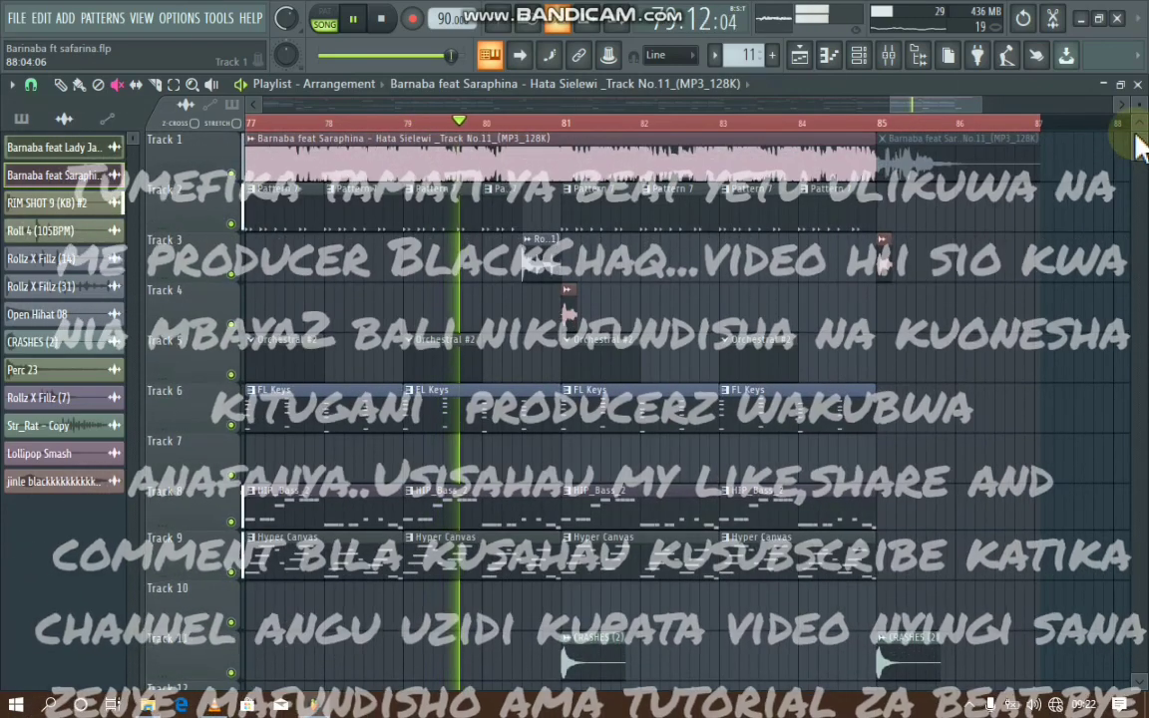
click(60, 86)
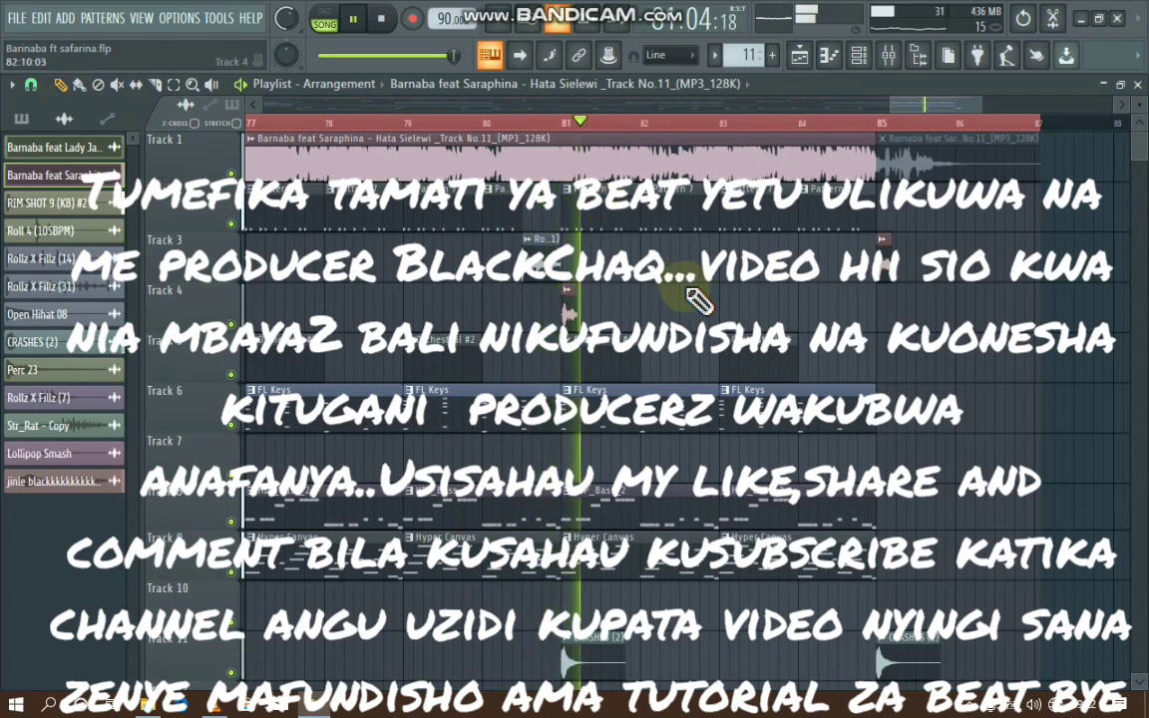
double_click(571, 311)
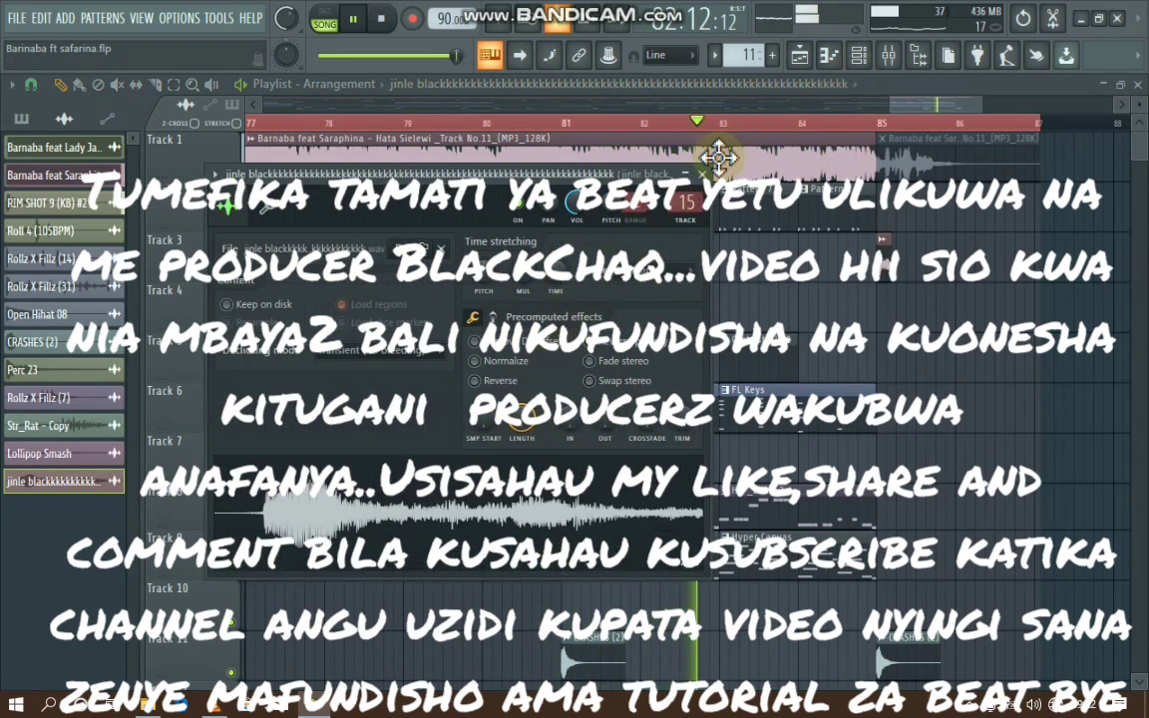
click(702, 174)
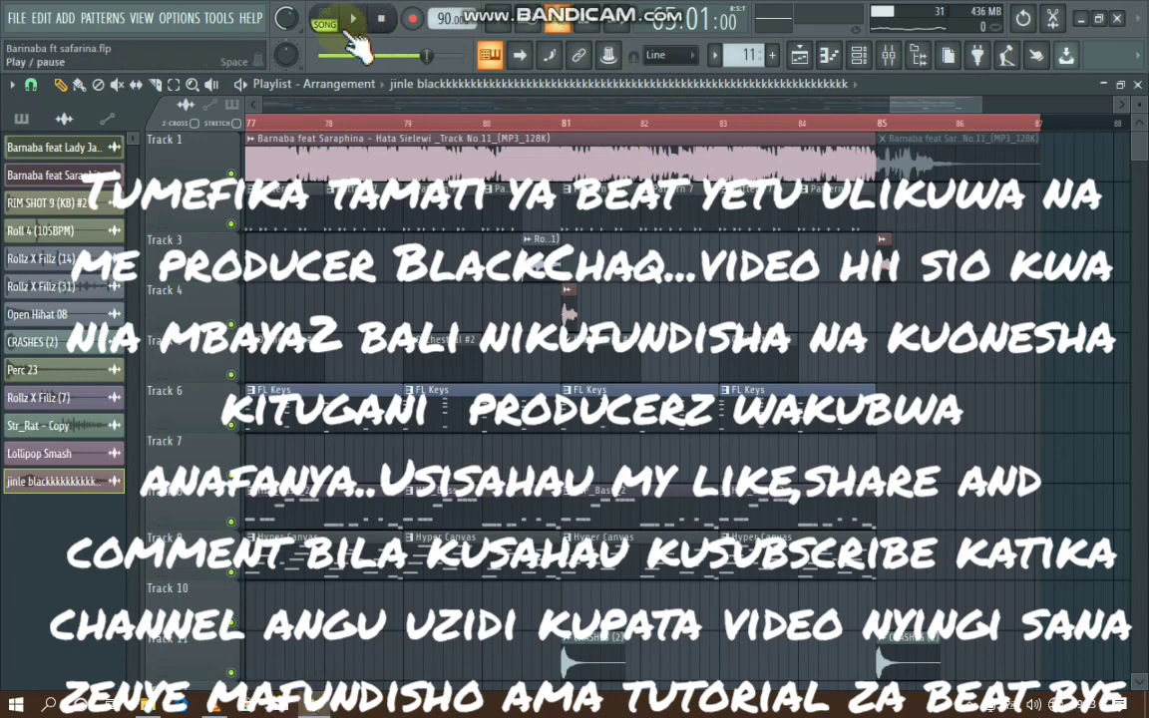
click(1085, 20)
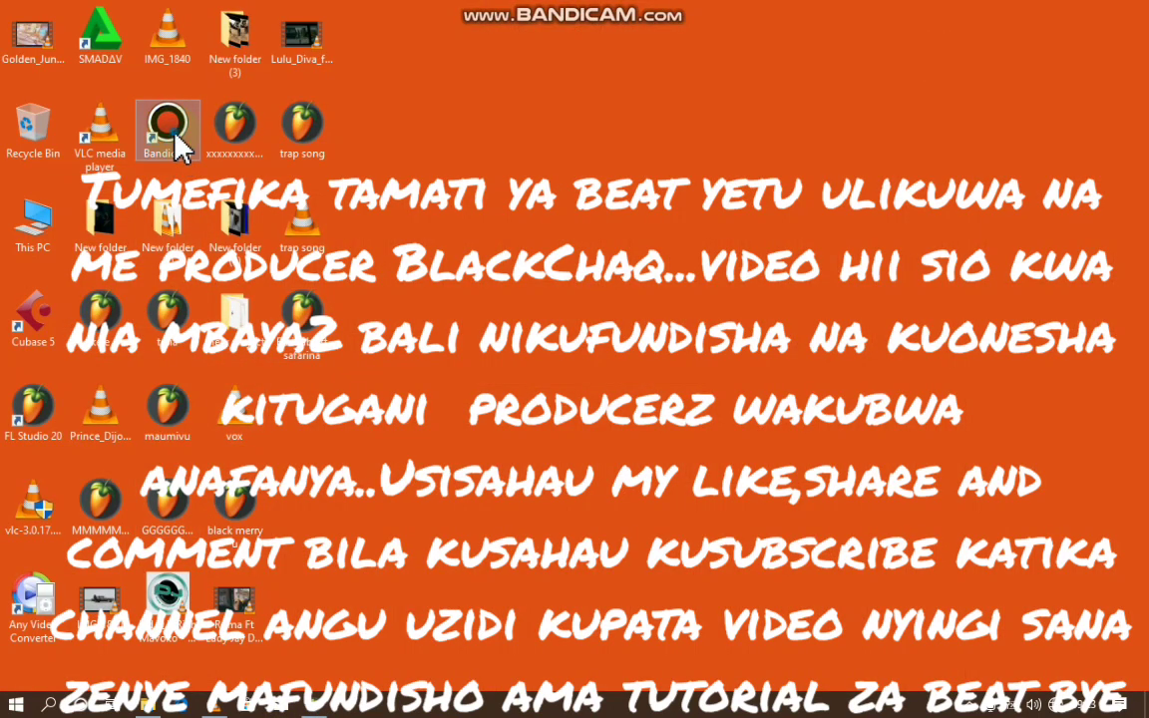
click(322, 705)
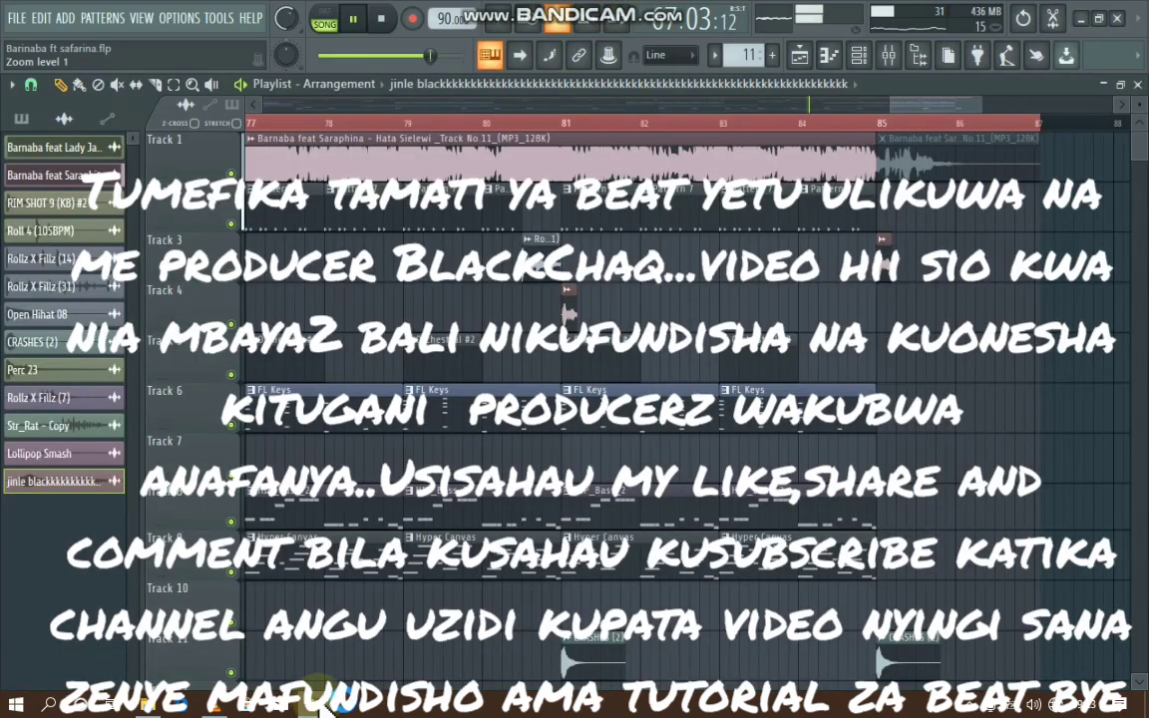